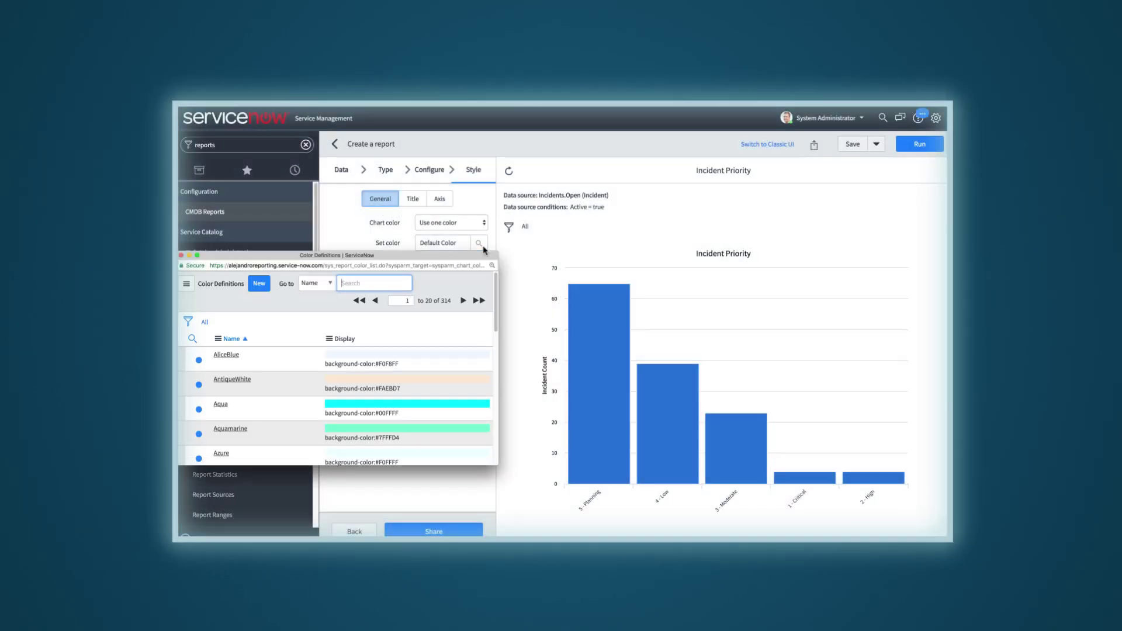
drag(496, 281, 488, 369)
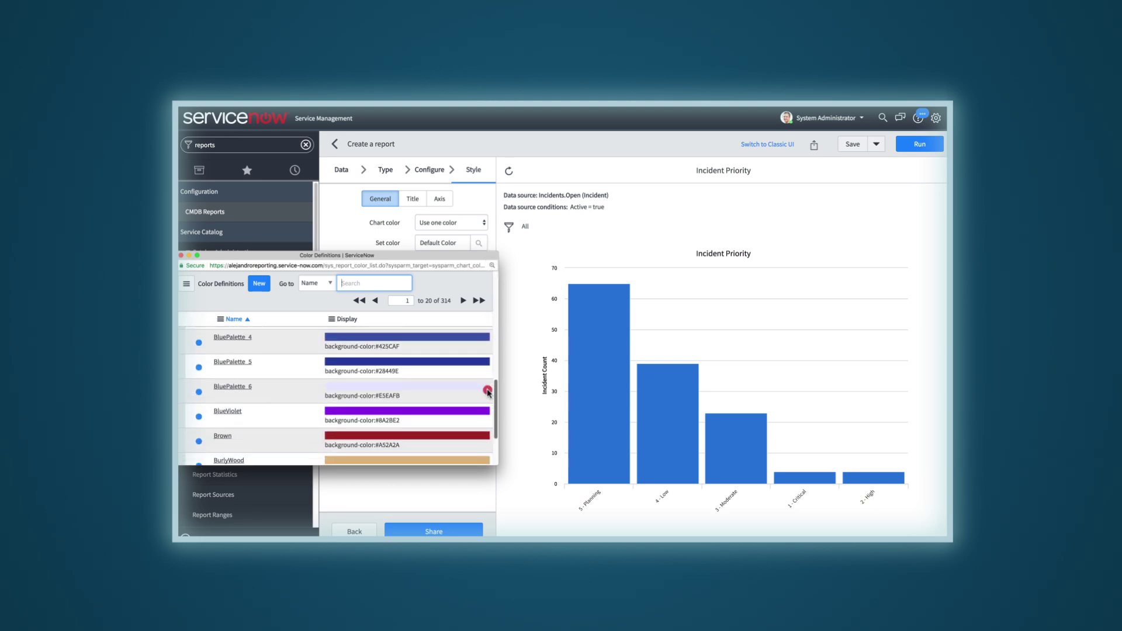
drag(488, 369, 493, 424)
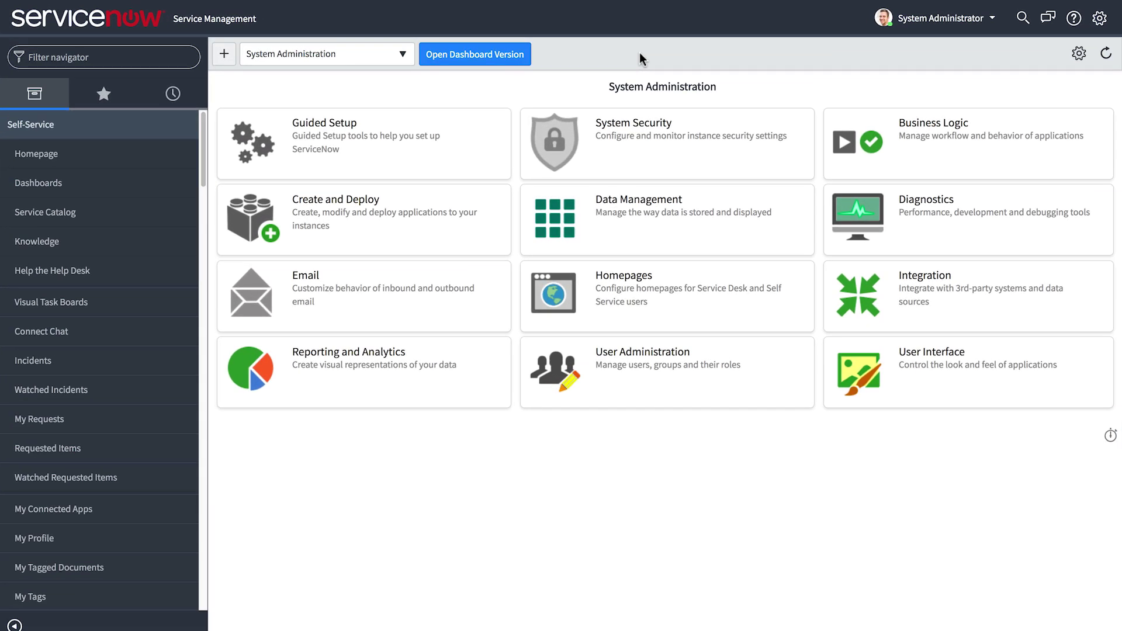
- Filter the navigator for 'reports' and open Reports > View / Run
click(134, 47)
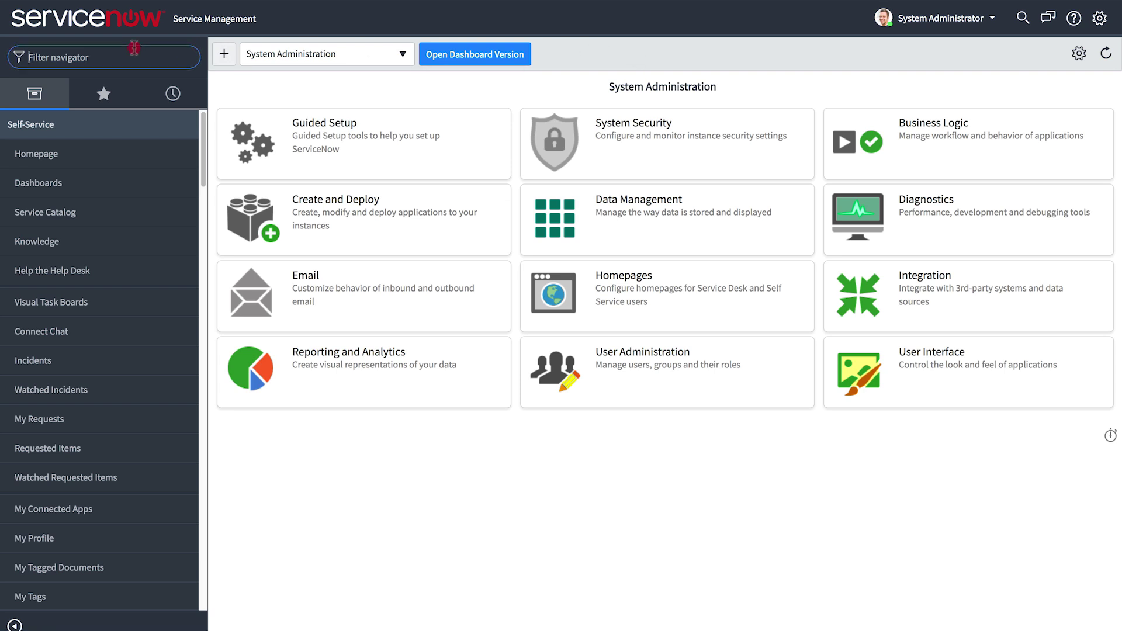
text(reports)
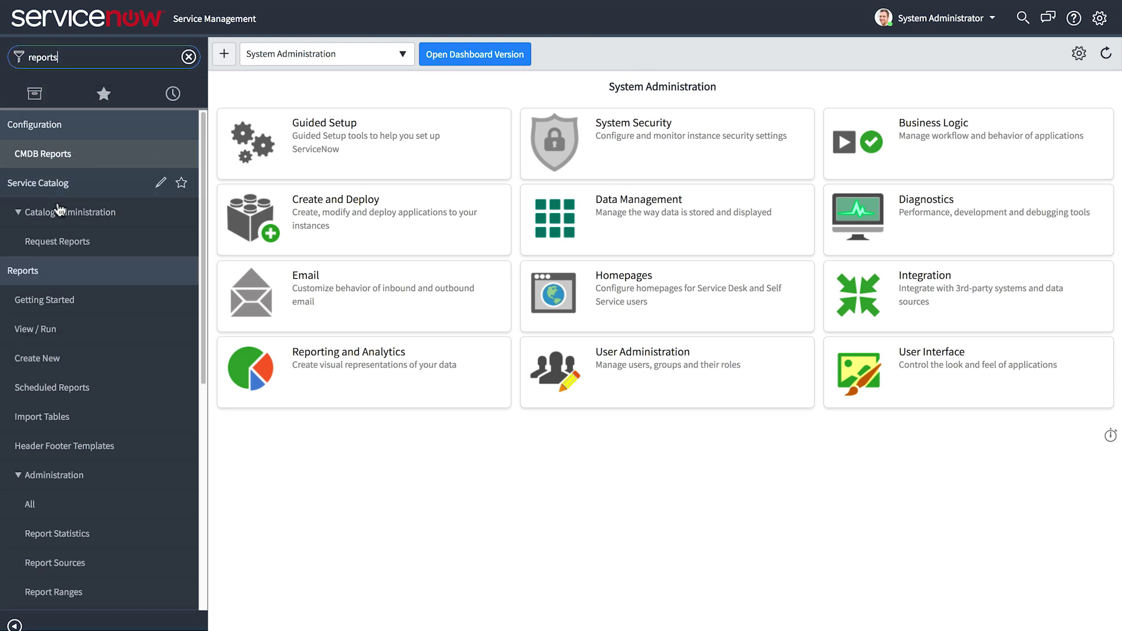
click(21, 332)
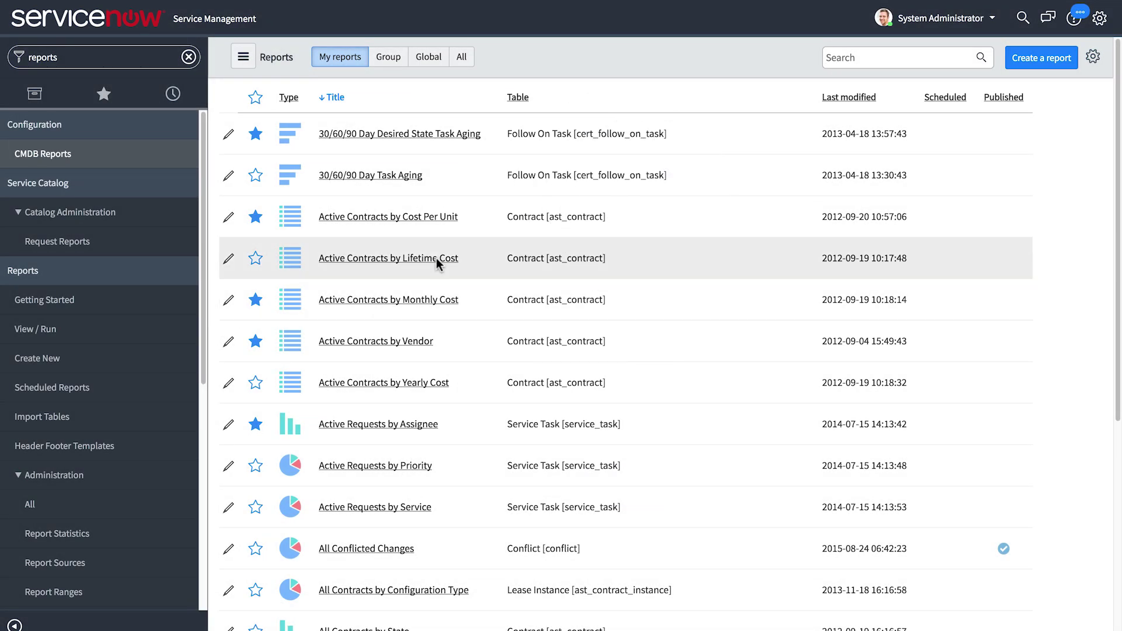
- Create a report named 'Incident Priority' using the Incidents.Open (Incident) data source
click(1053, 65)
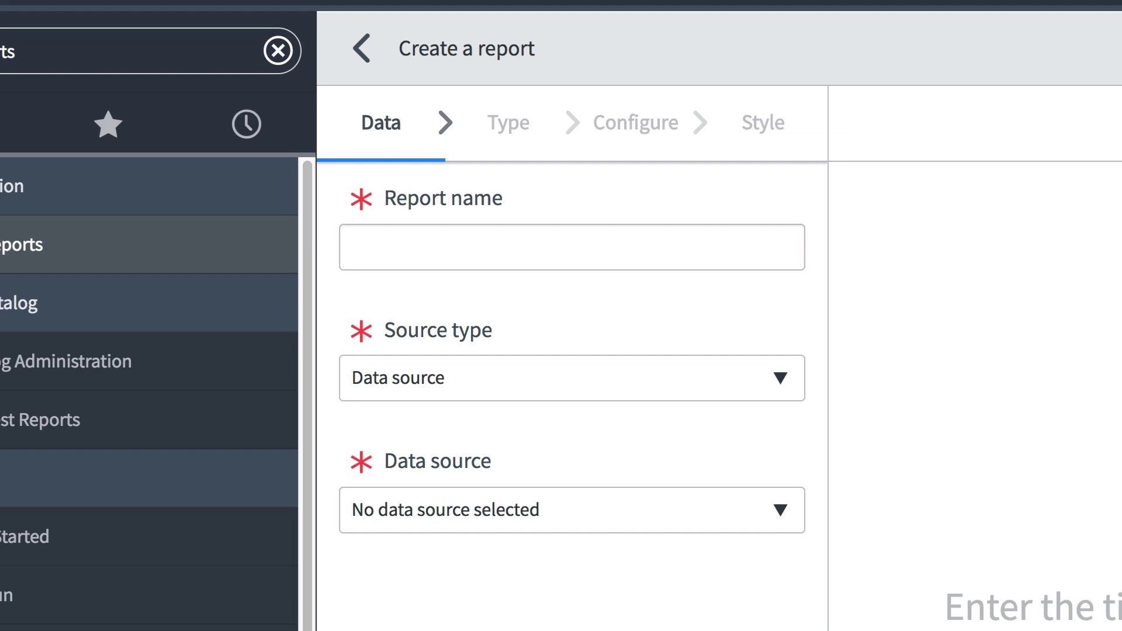
click(732, 251)
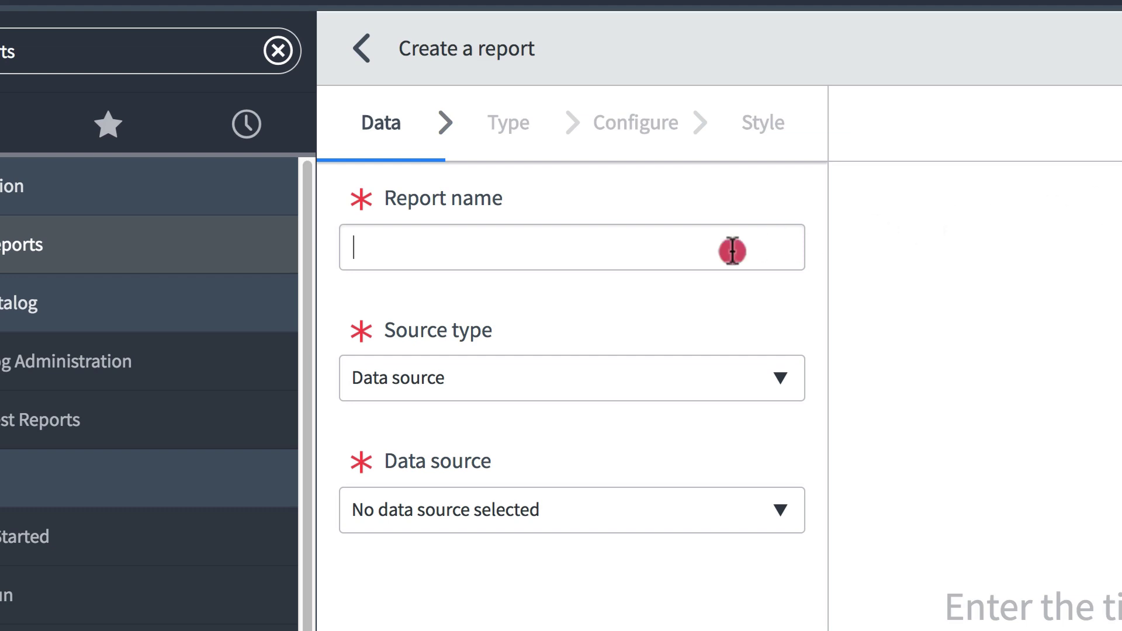
text(Incident Priority)
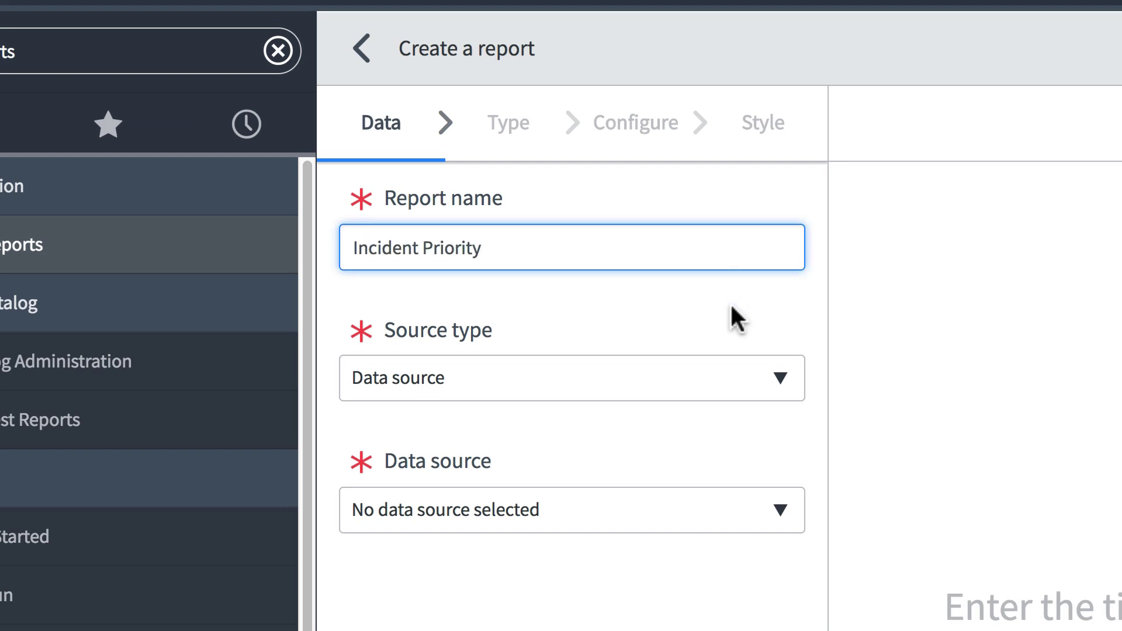
click(759, 389)
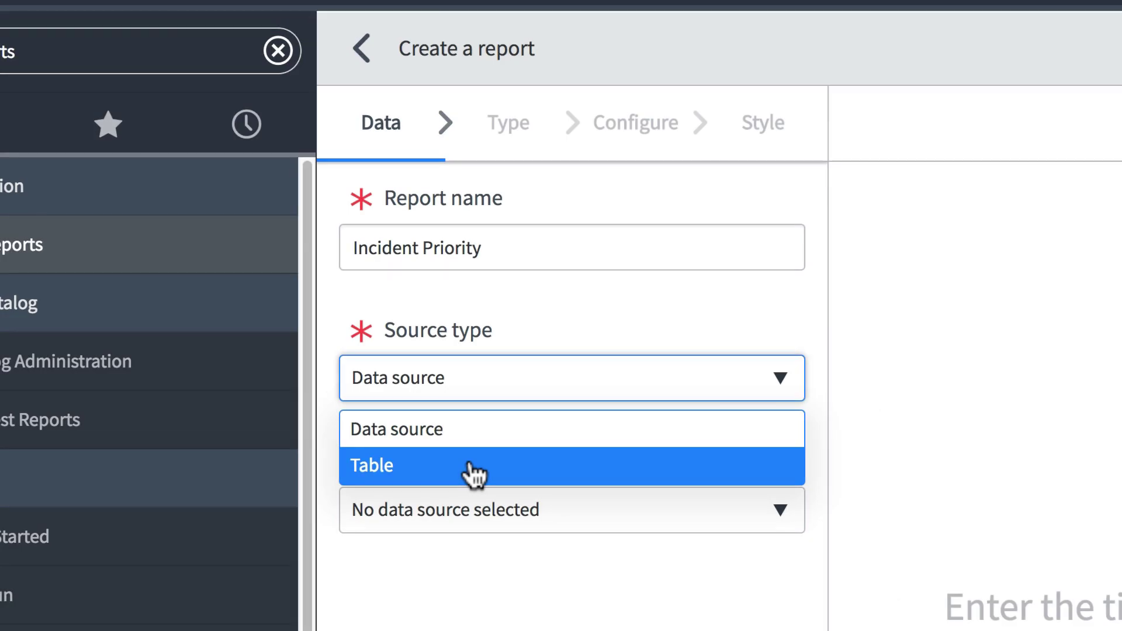
click(486, 432)
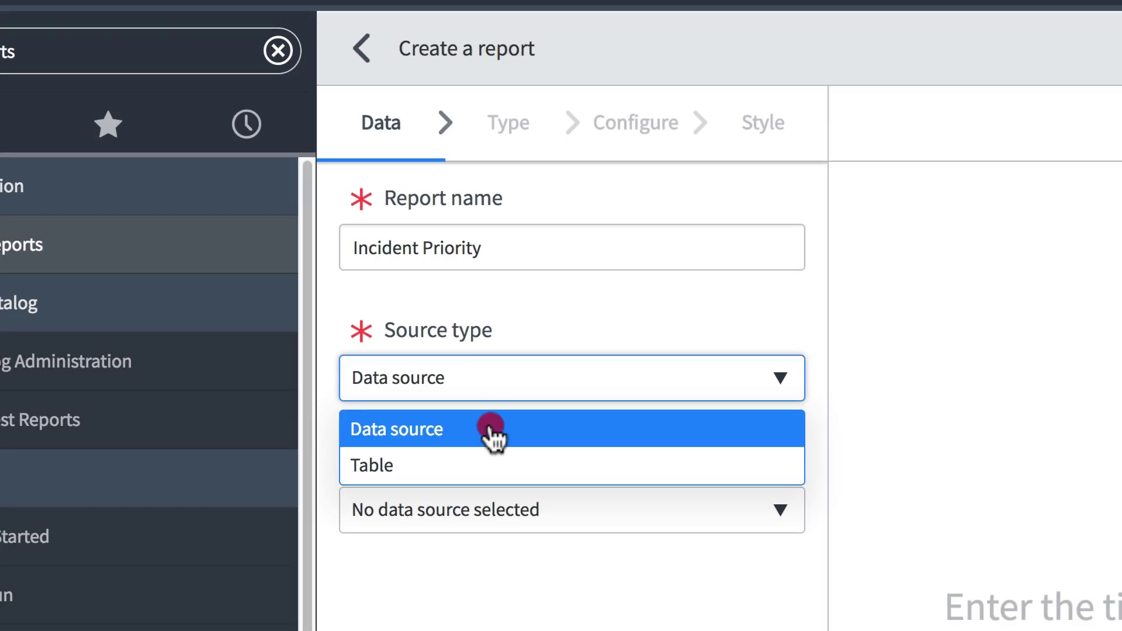
click(567, 513)
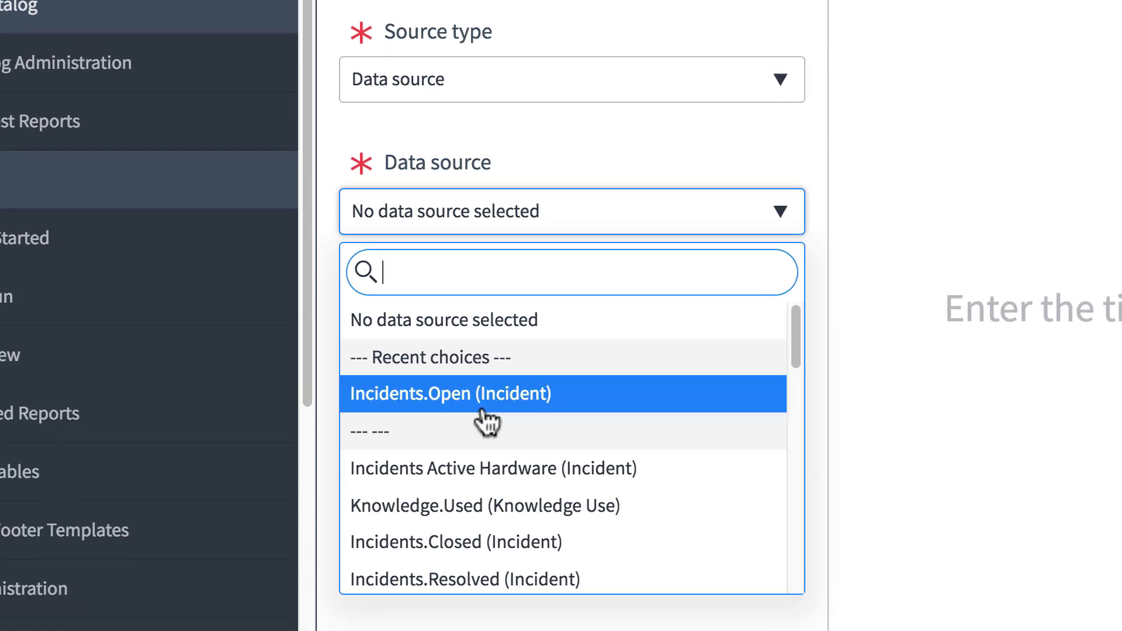
click(545, 507)
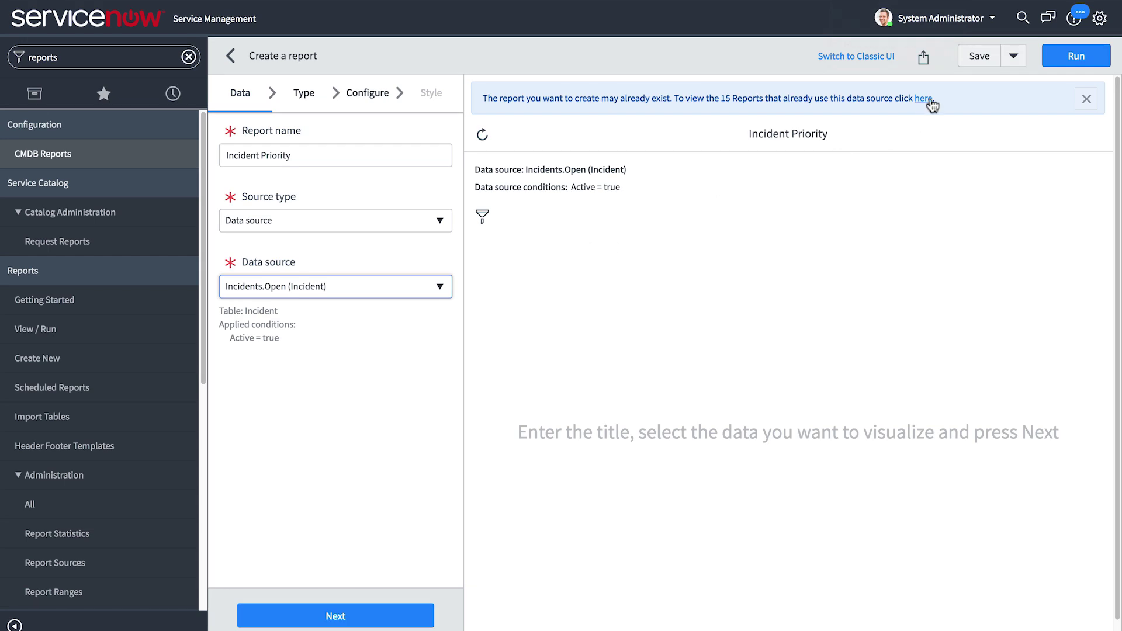
click(925, 98)
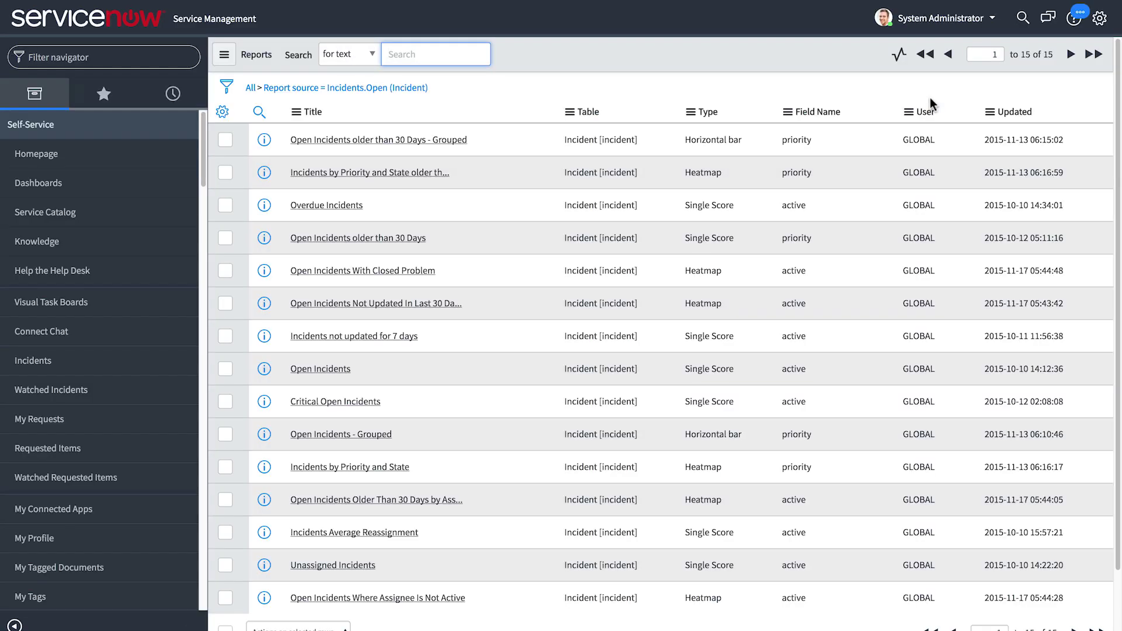
scroll(931, 103, down, 2)
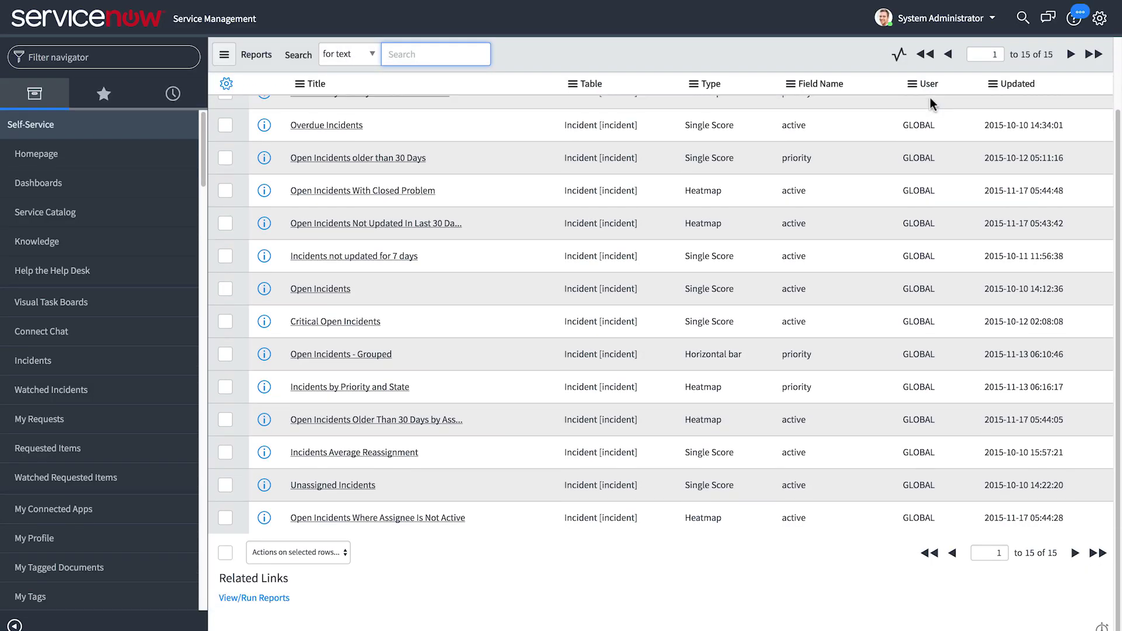
scroll(932, 103, up, 2)
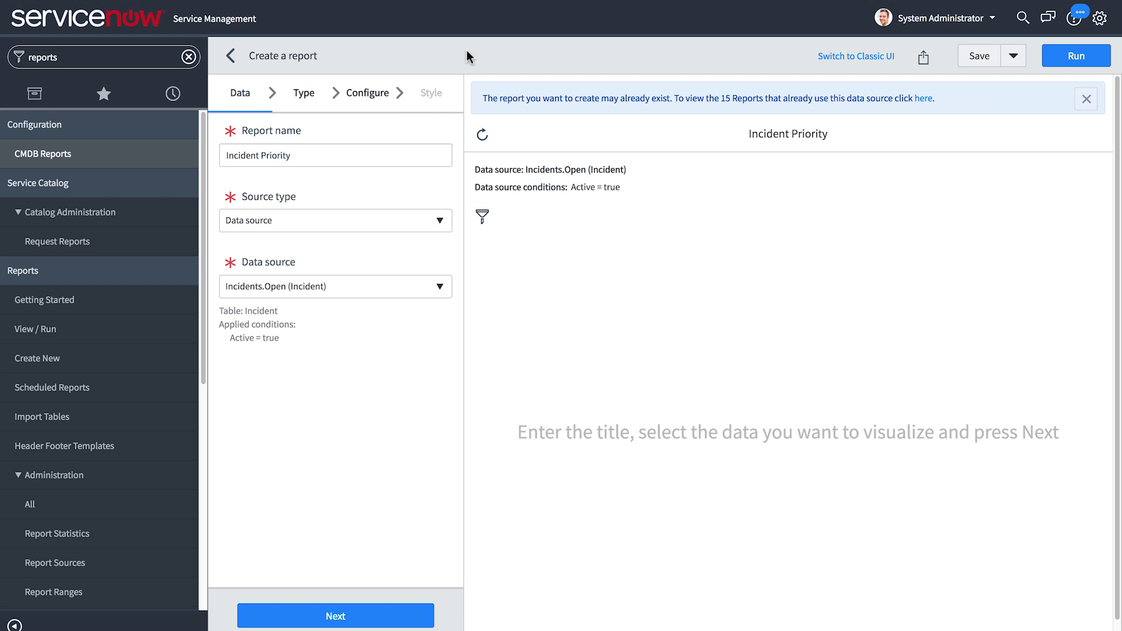
- Choose Bar as the Incident Priority report's chart type
click(260, 613)
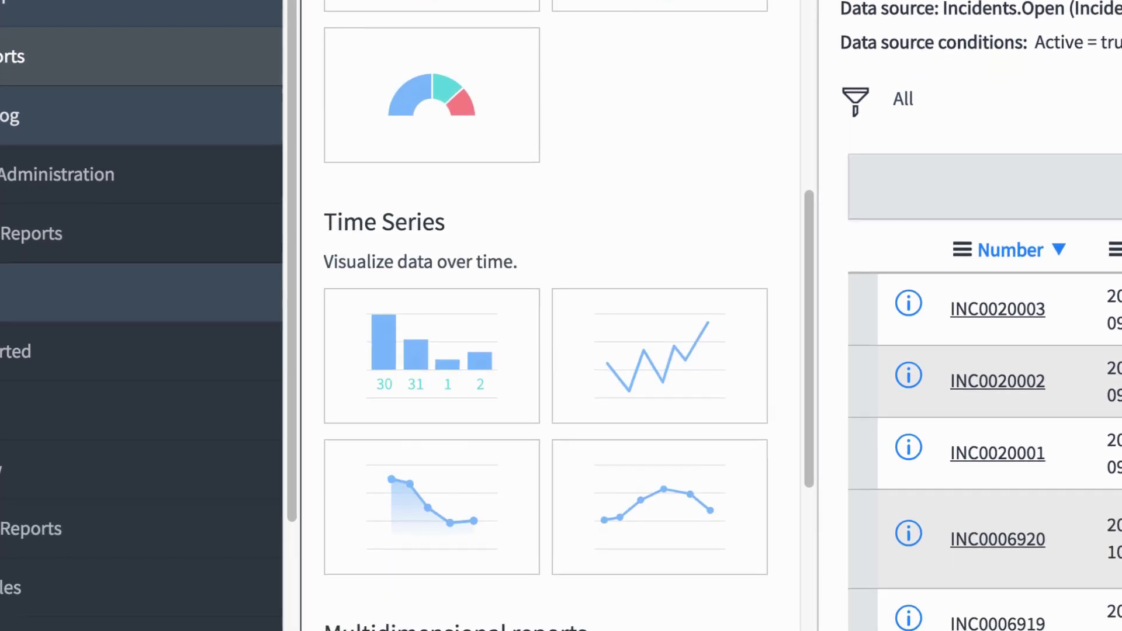
scroll(772, 500, down, 5)
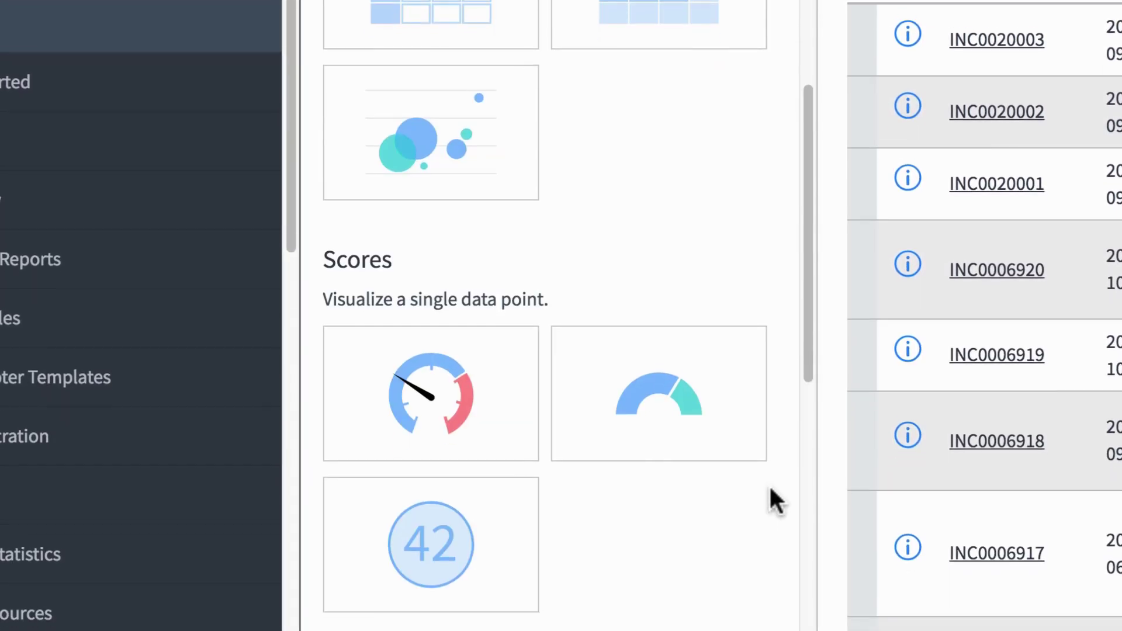
scroll(769, 484, down, 3)
scroll(769, 432, down, 2)
scroll(769, 390, down, 5)
scroll(769, 365, down, 2)
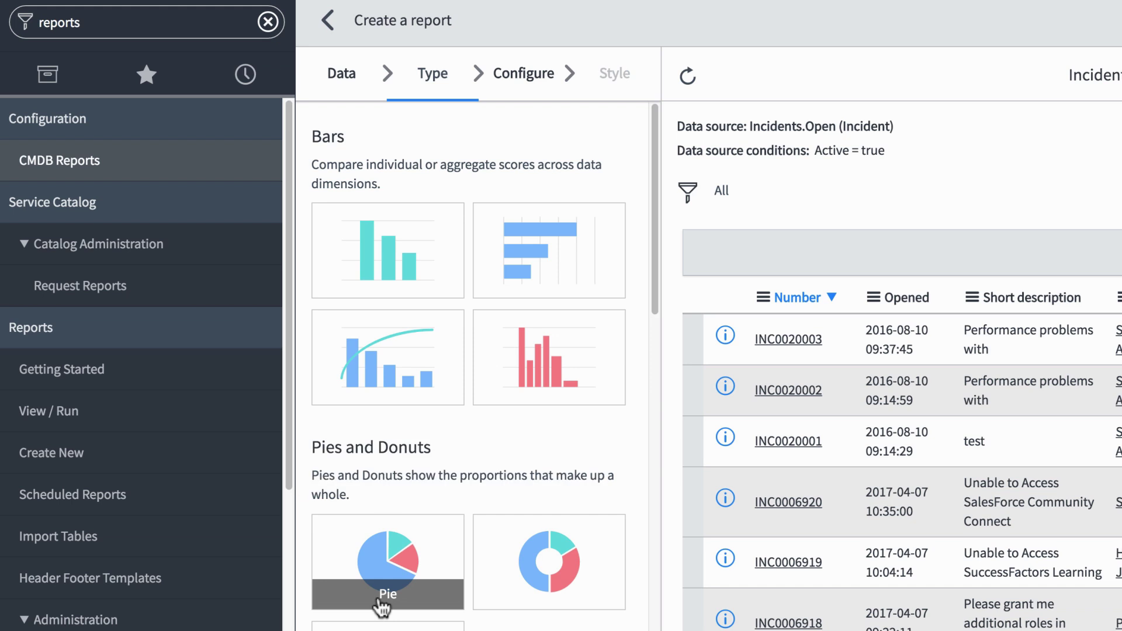
click(387, 278)
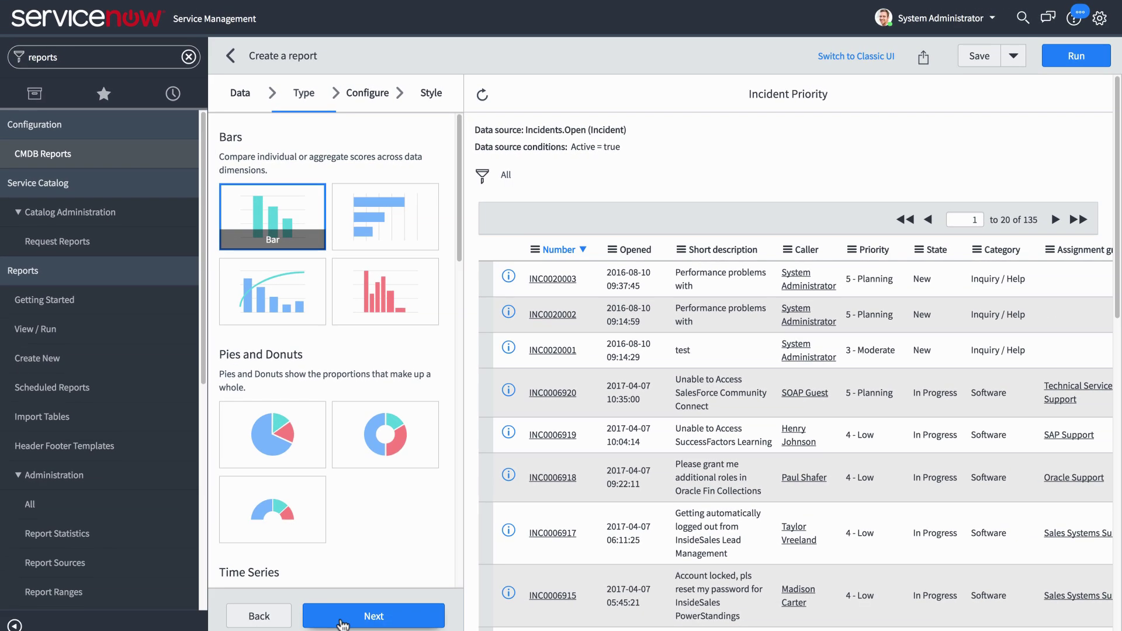
- Group the bar chart by Priority and refresh the preview to show five priority bars
click(342, 619)
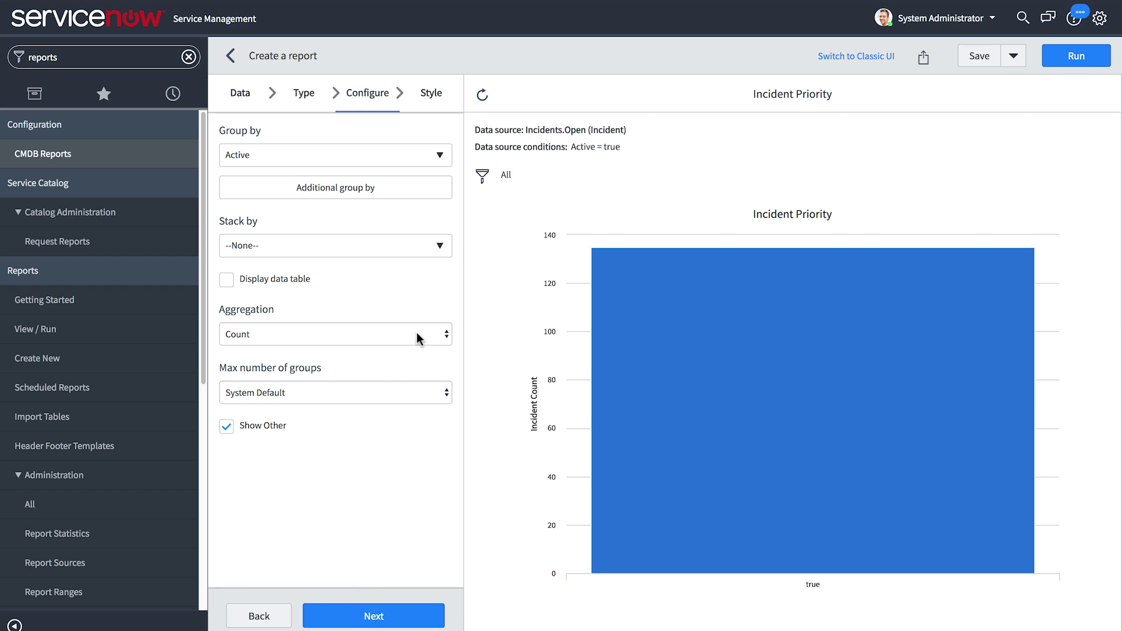
click(443, 156)
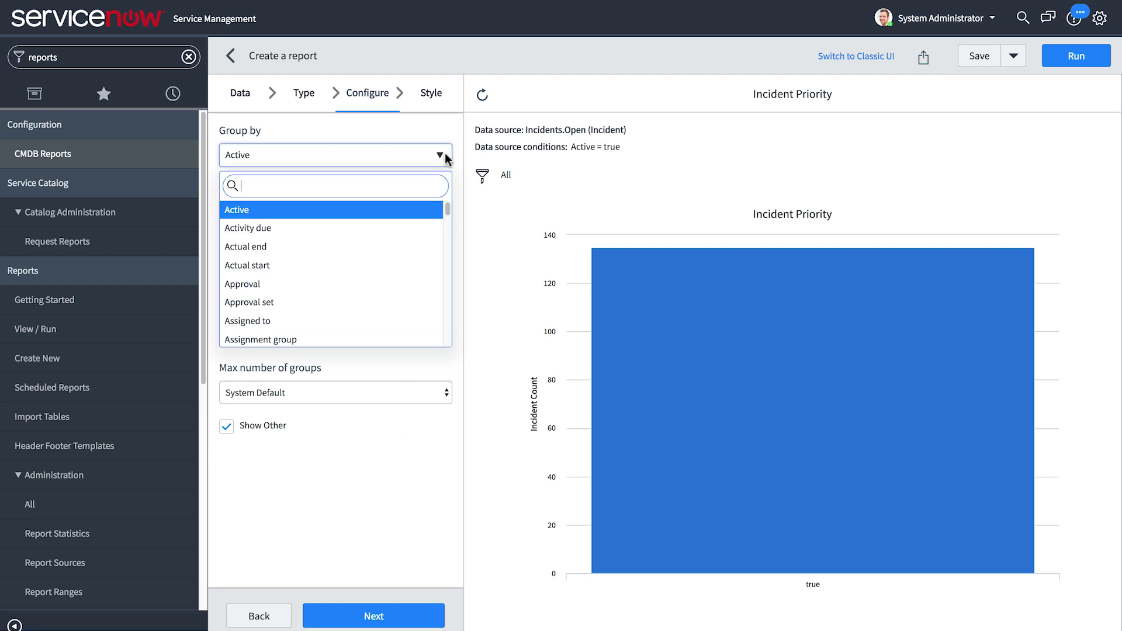
text(pri)
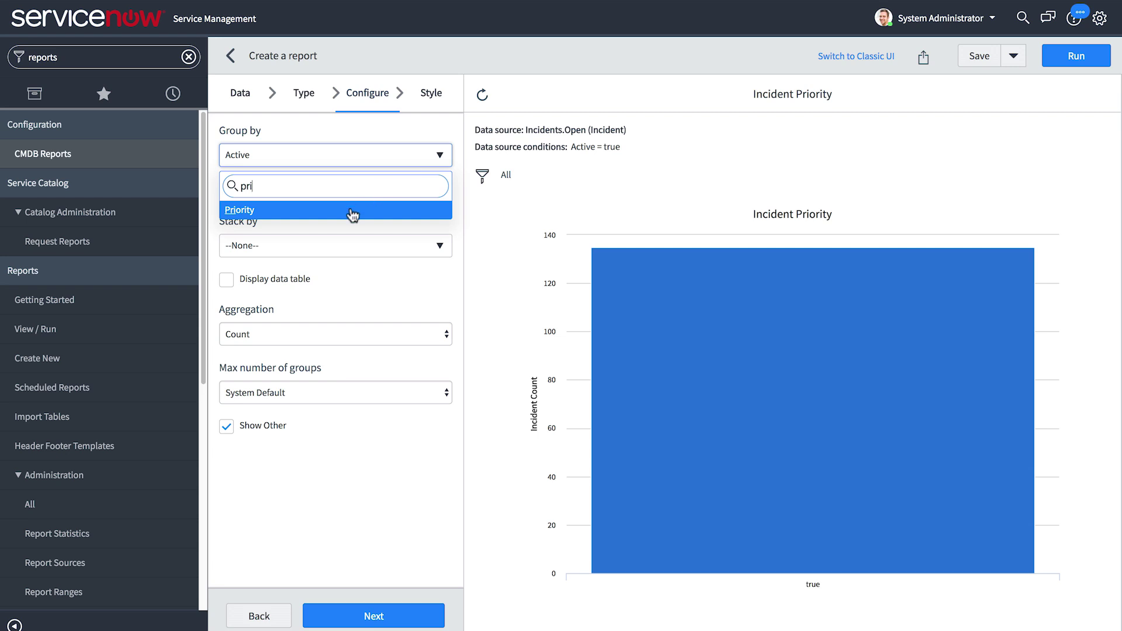
click(353, 210)
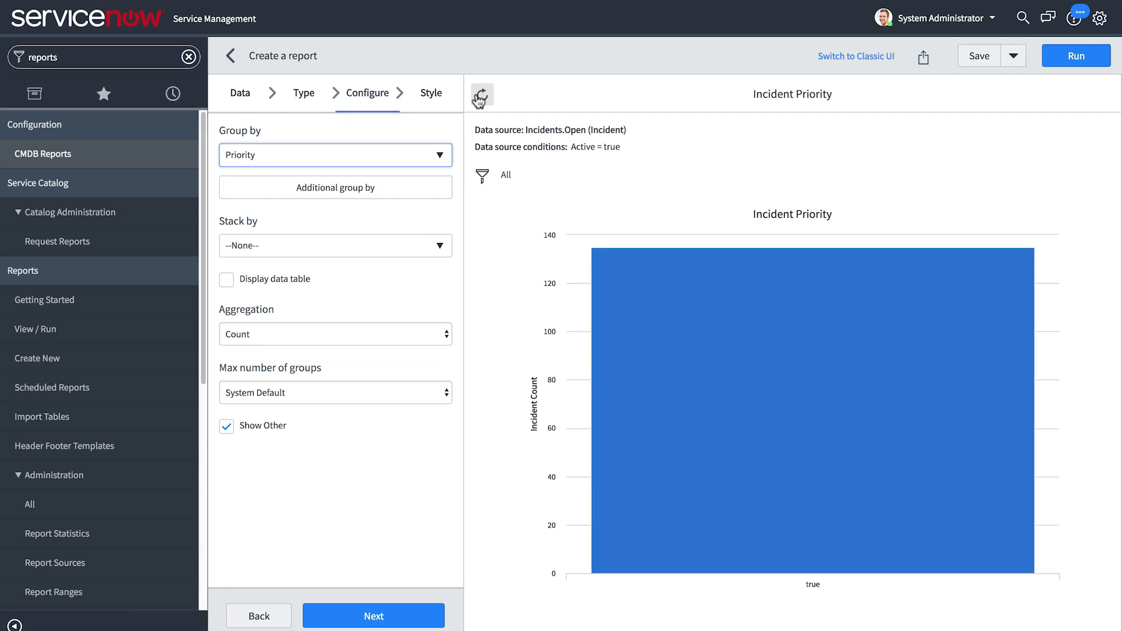
click(481, 95)
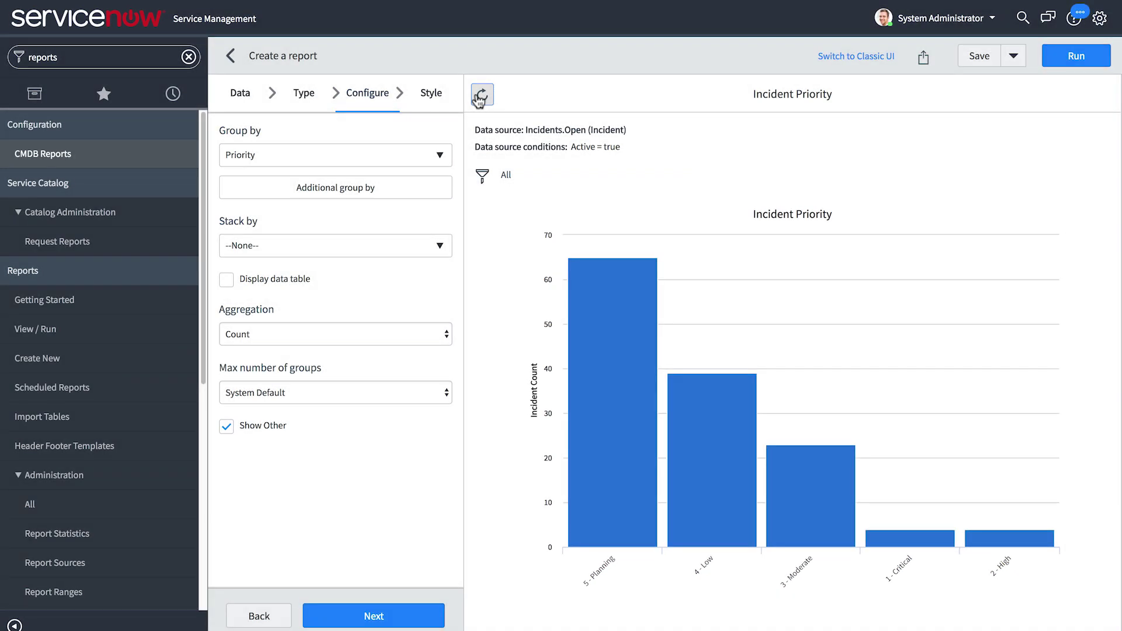
click(431, 93)
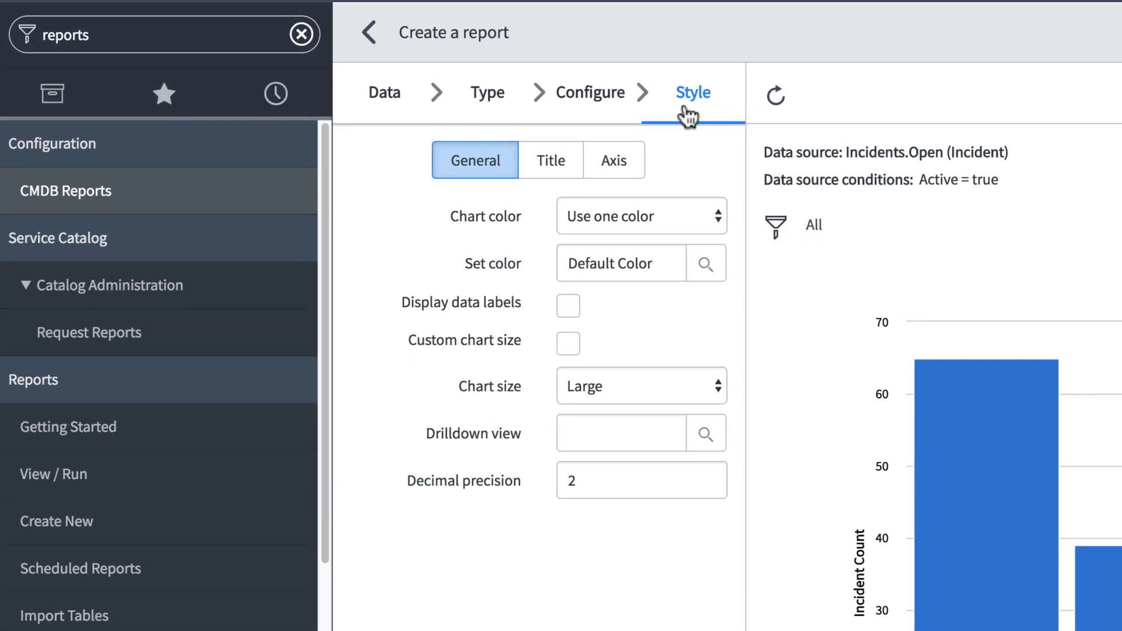
- Look through the Title, Axis and General style options and the chart colour list
click(545, 183)
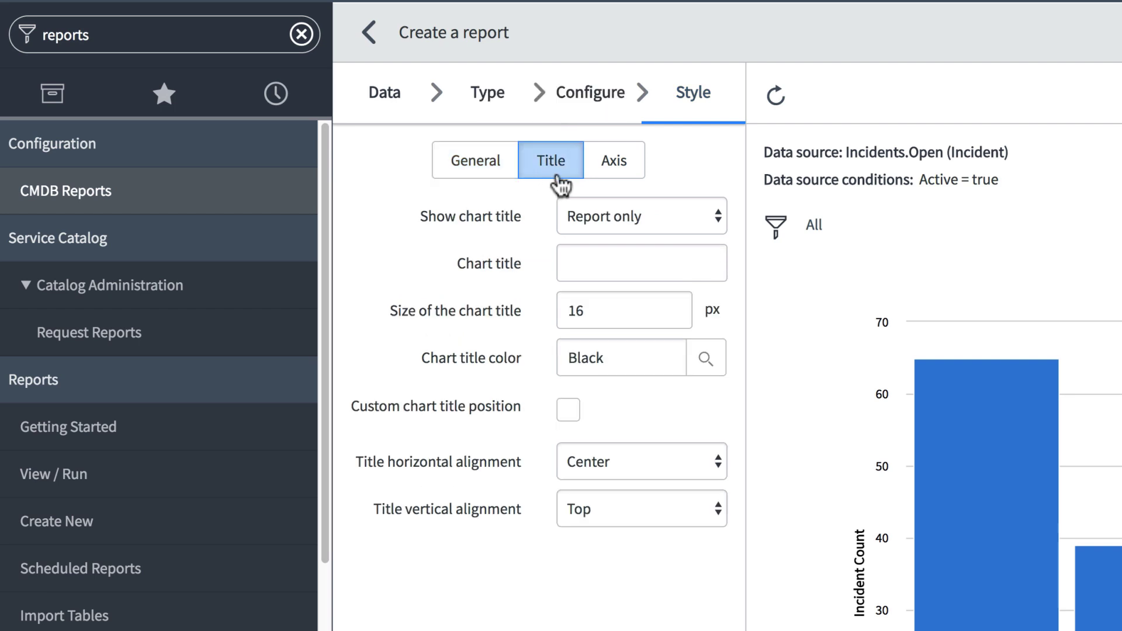
click(608, 183)
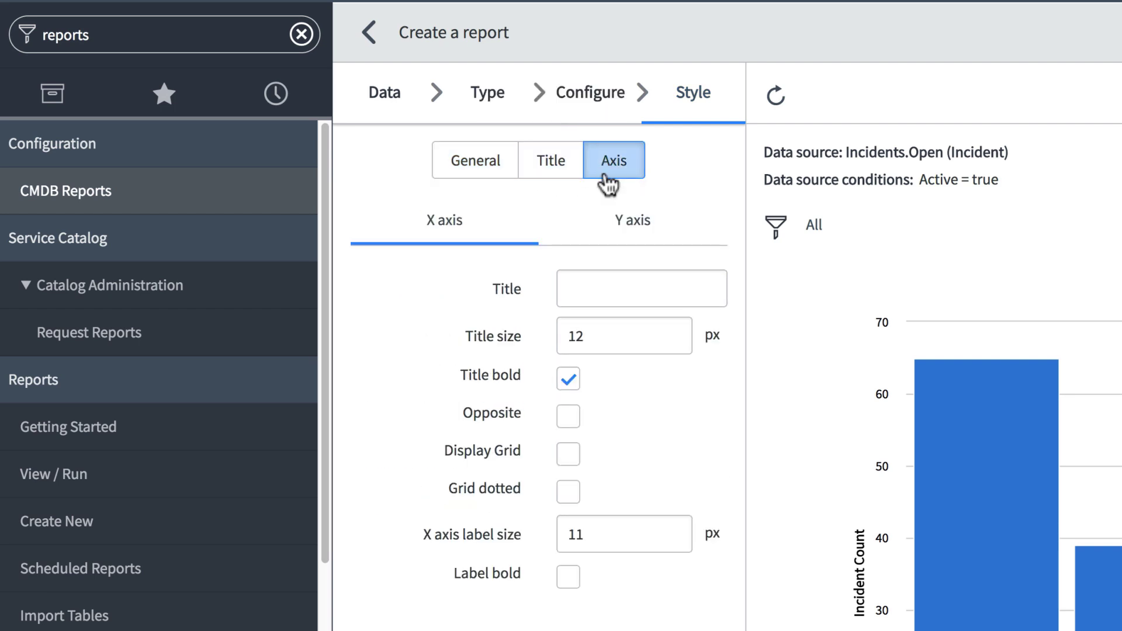
click(477, 182)
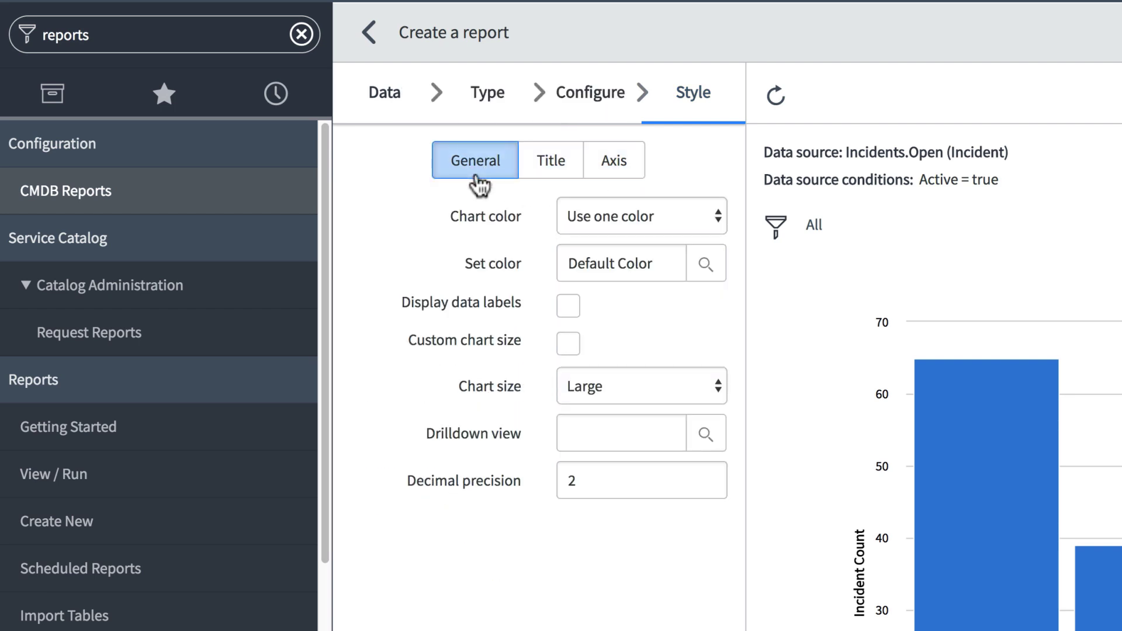
click(706, 264)
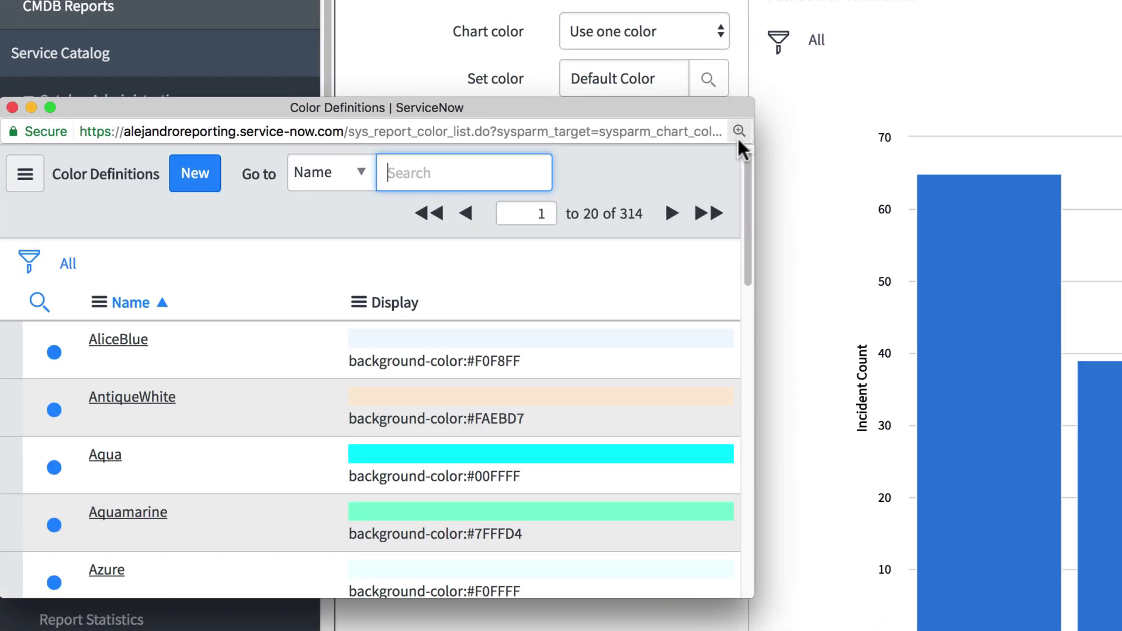
mouse_move(740, 171)
mouse_down()
mouse_move(736, 459)
mouse_move(748, 168)
mouse_up()
click(801, 133)
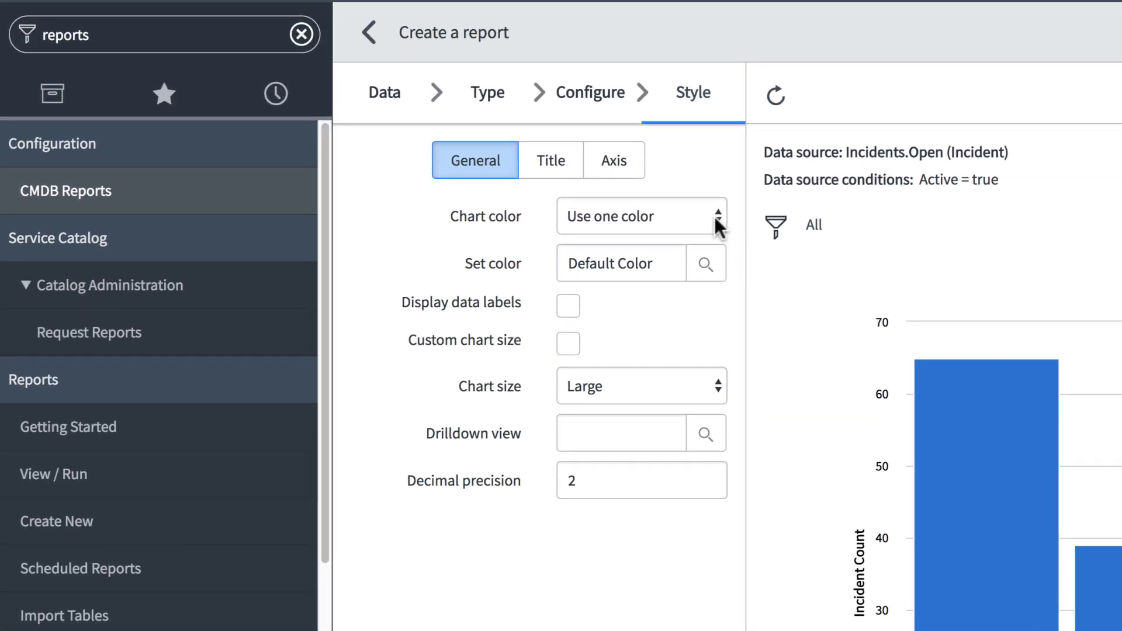
- Set Chart color to the Default UI14 palette, refresh the preview, and save the report
click(714, 217)
click(708, 238)
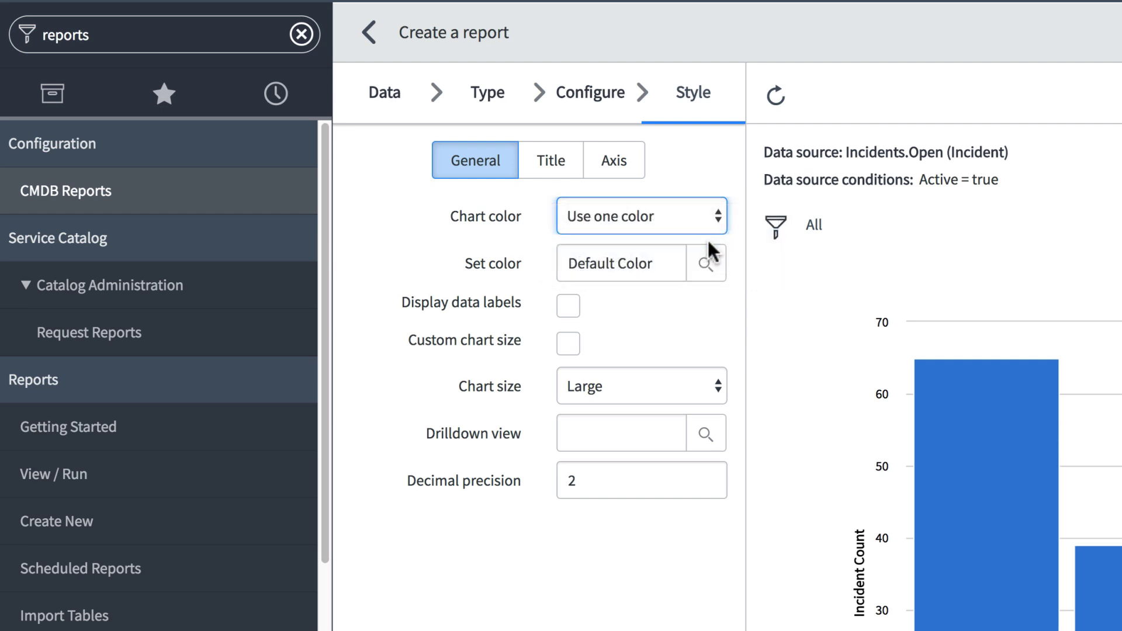
click(482, 95)
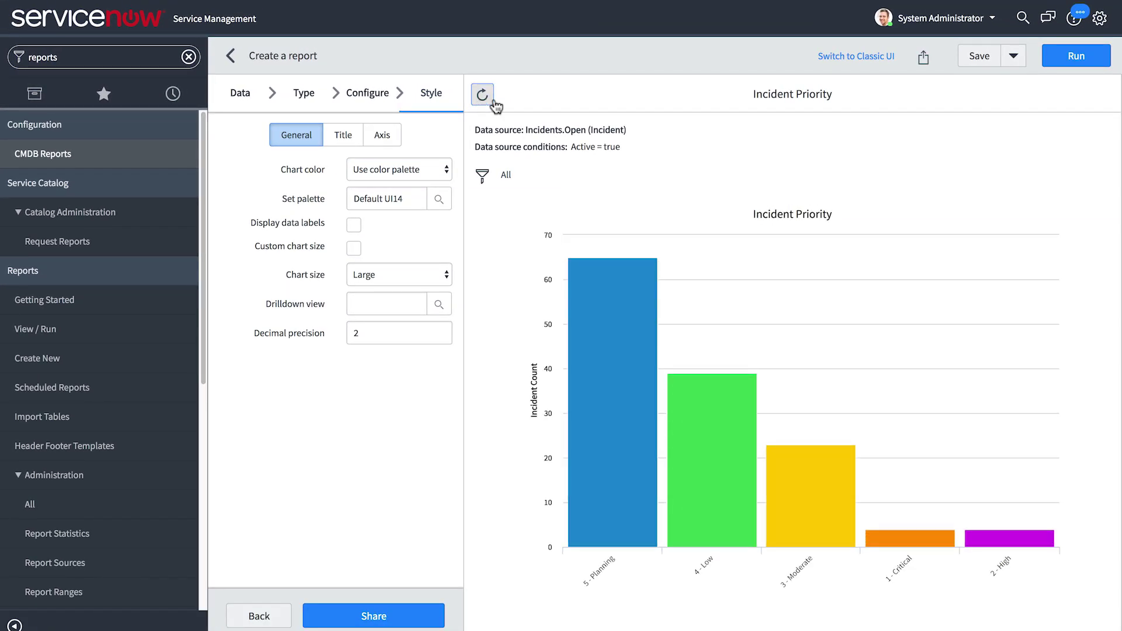
click(980, 56)
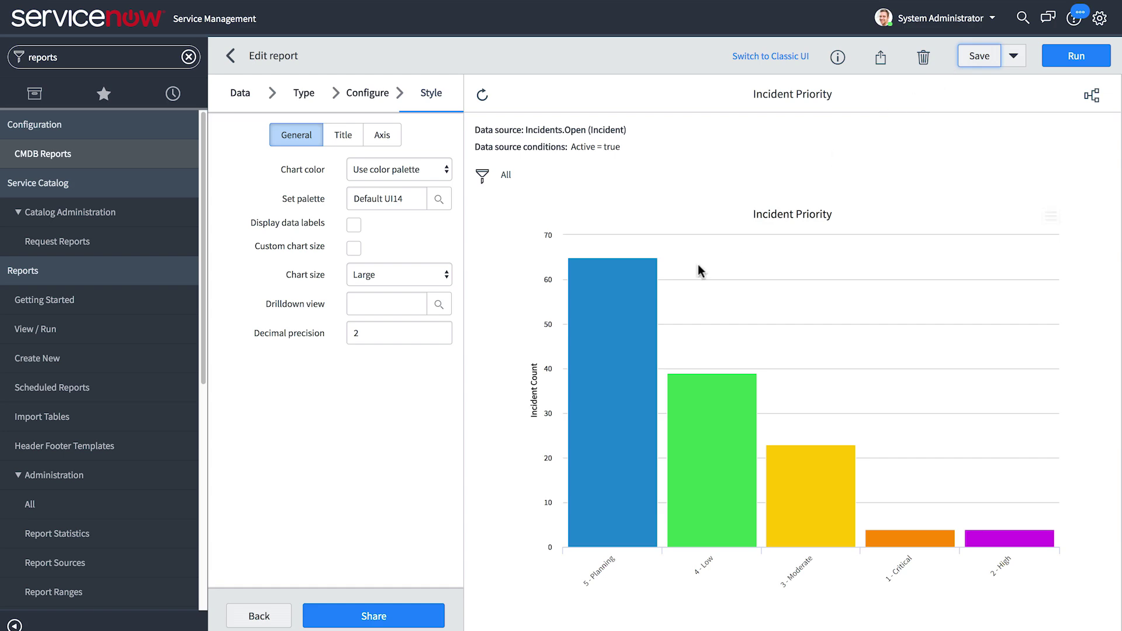
- Open the Sharing panel for the saved Incident Priority report
click(318, 614)
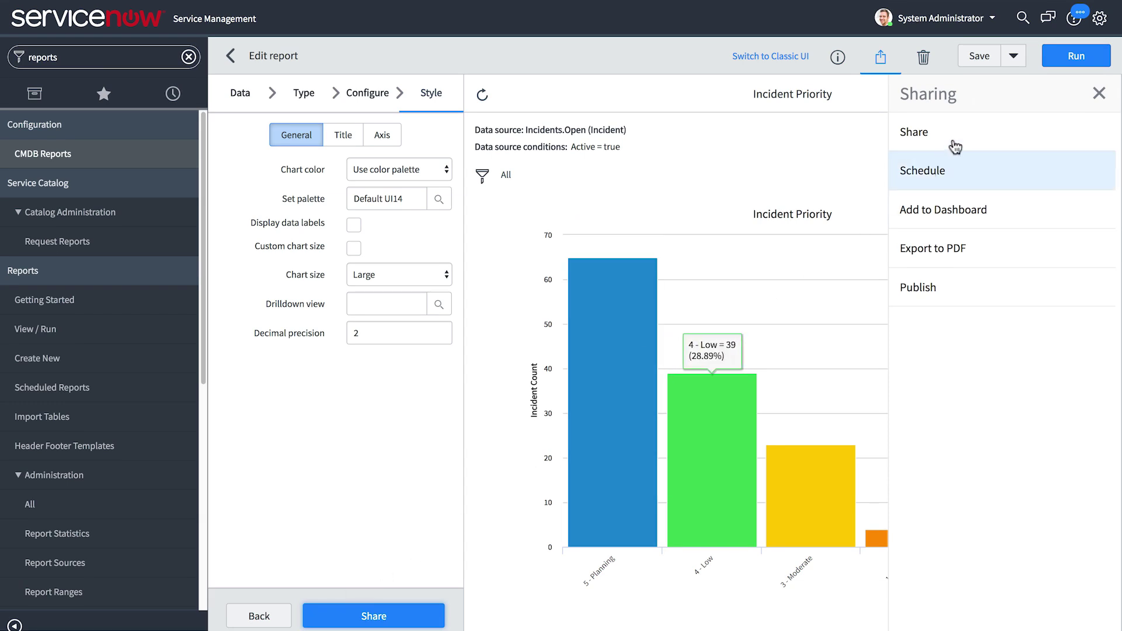
click(960, 140)
click(714, 114)
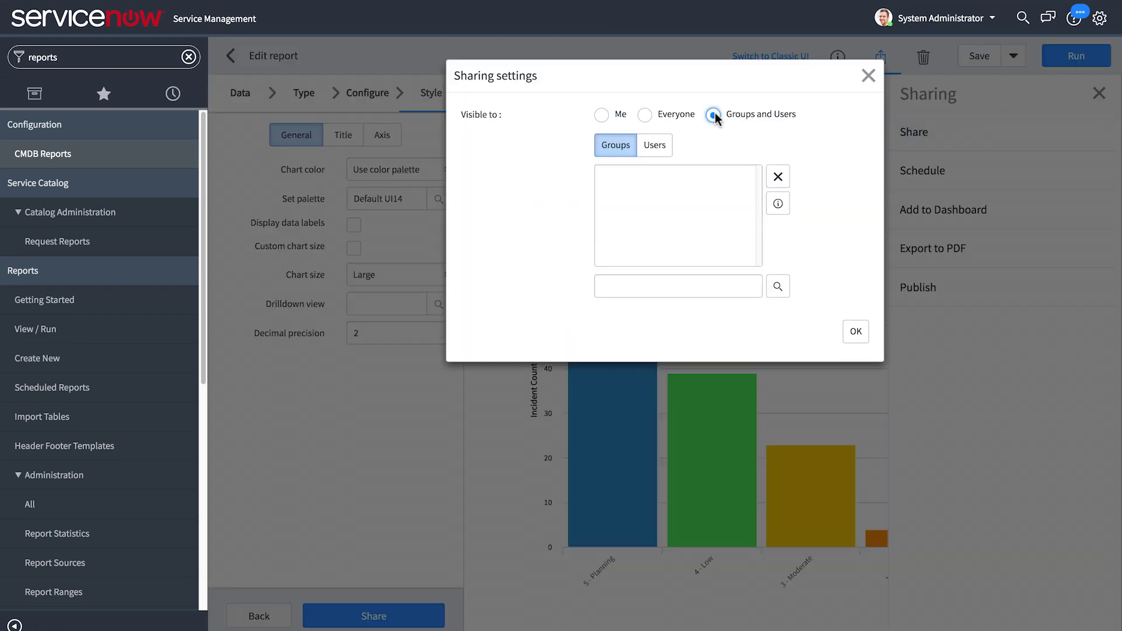
click(777, 285)
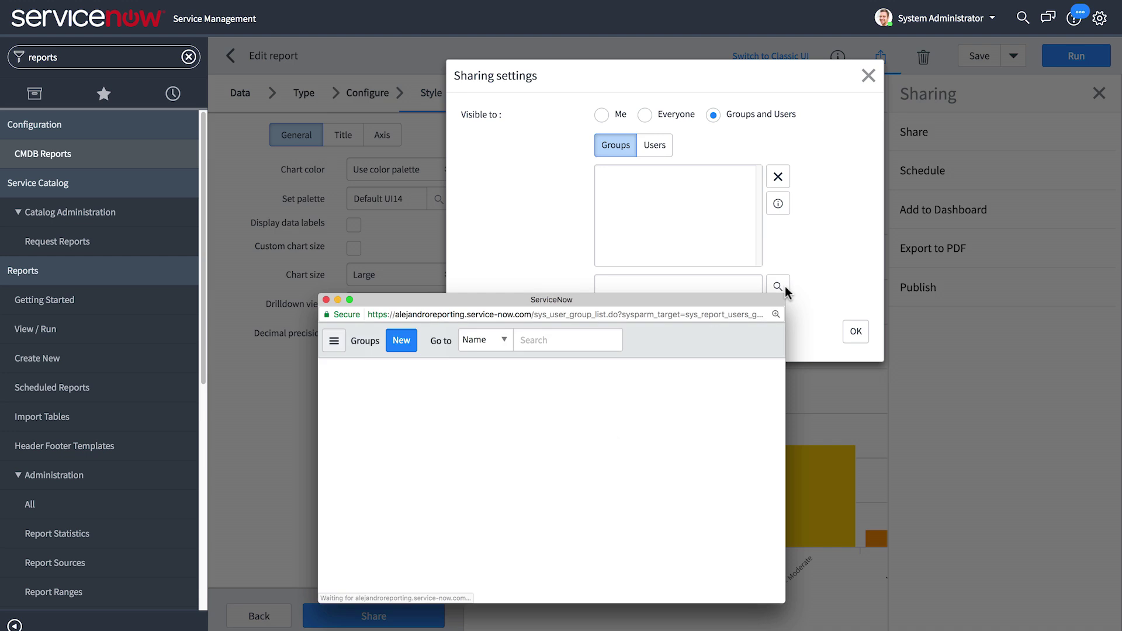
click(806, 273)
click(660, 147)
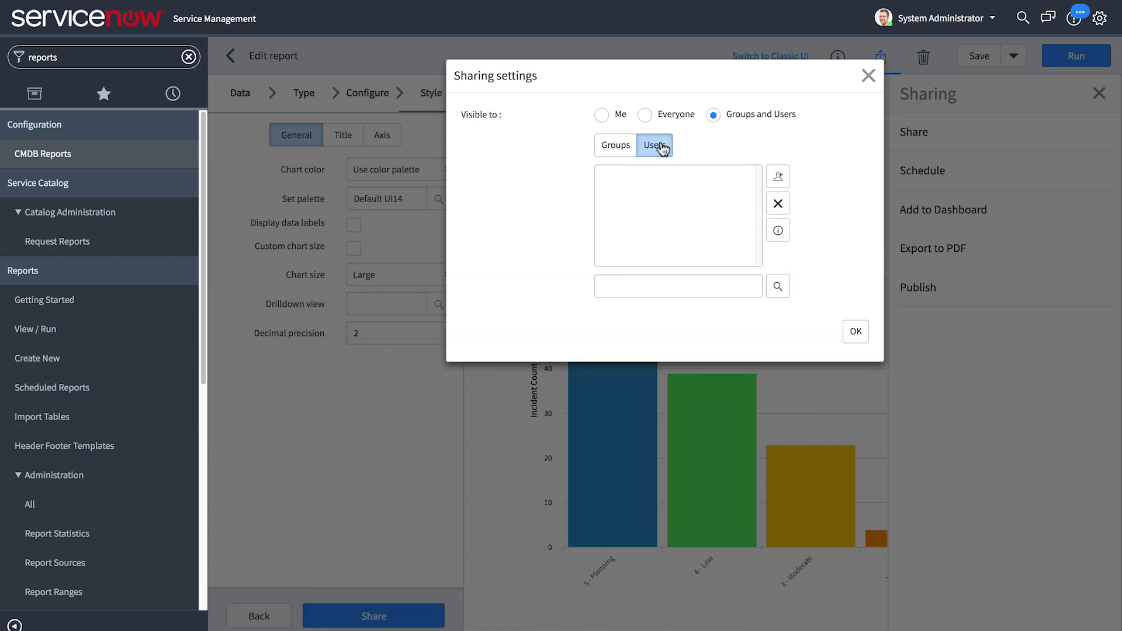
click(778, 287)
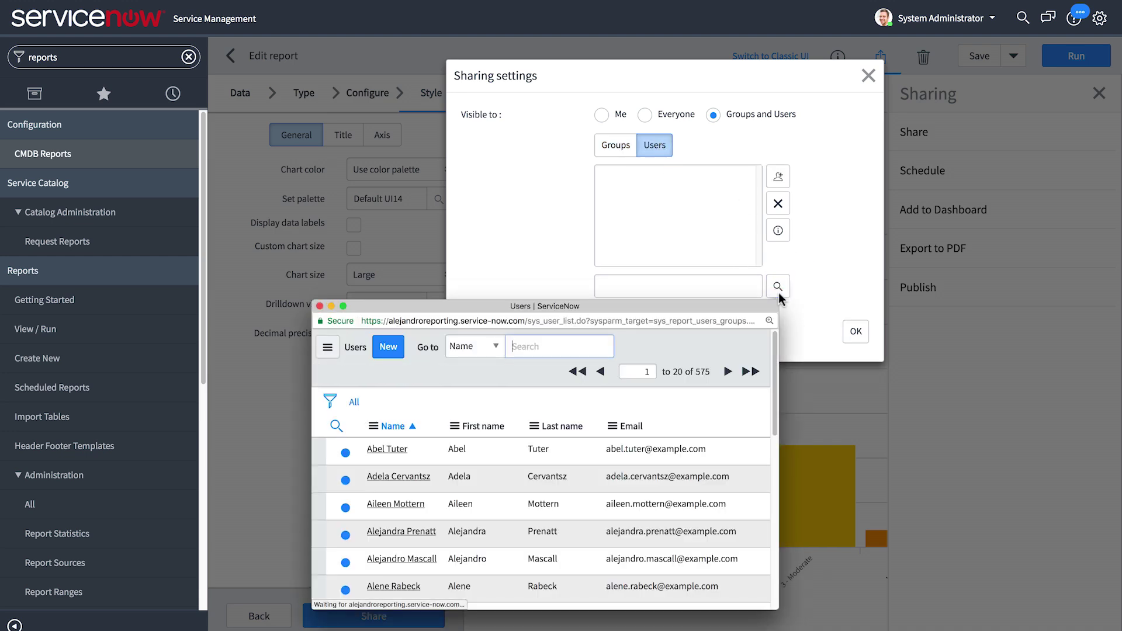
click(808, 290)
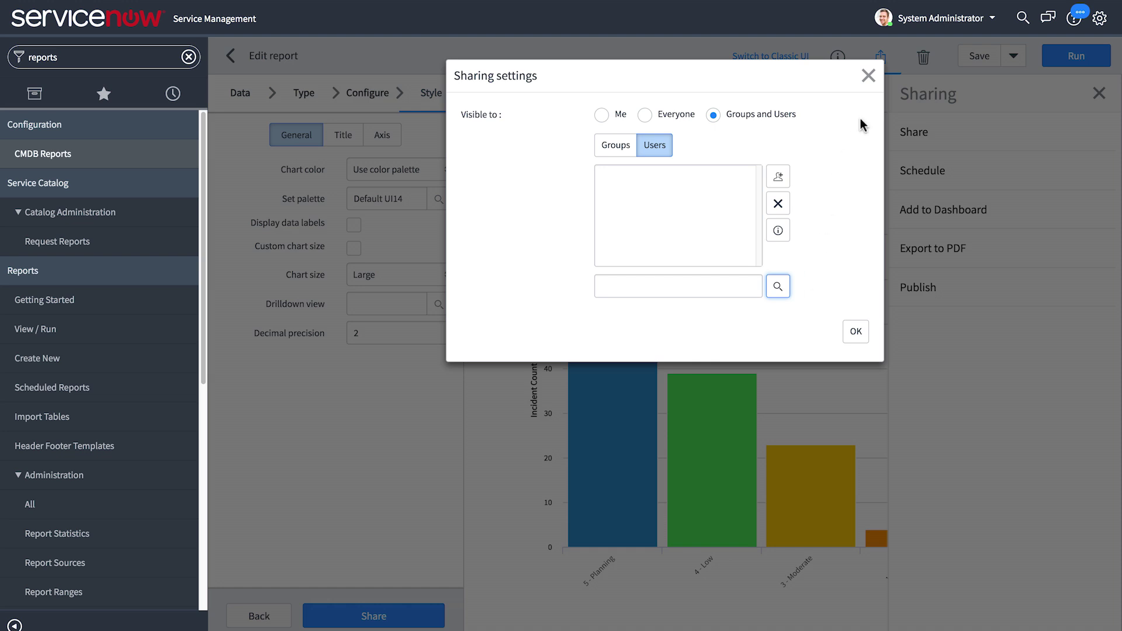
click(870, 76)
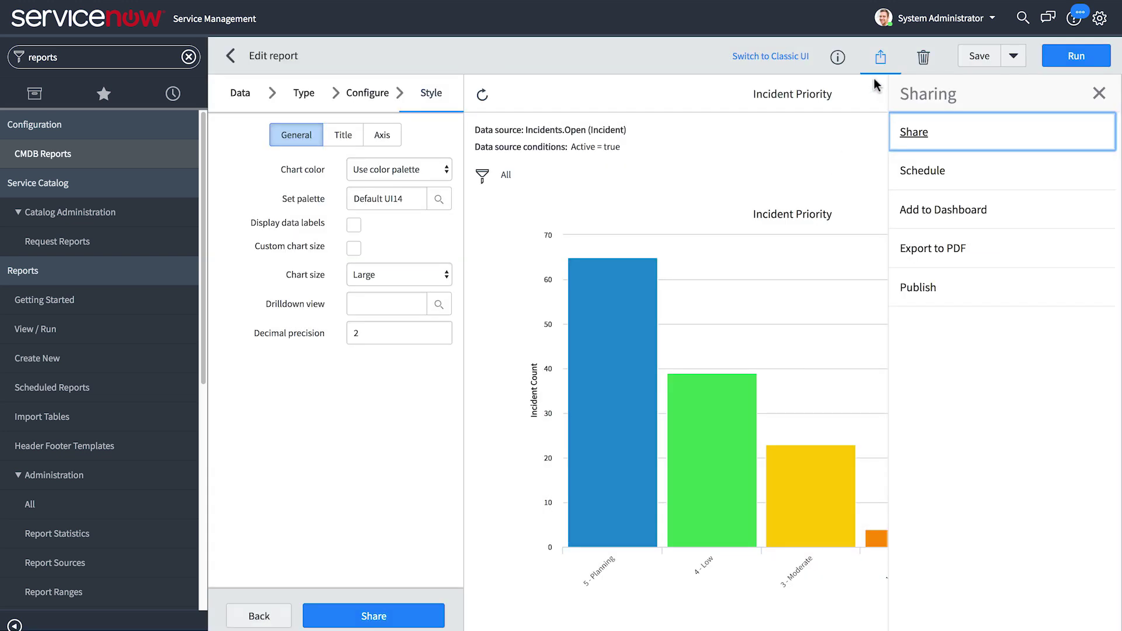
click(967, 222)
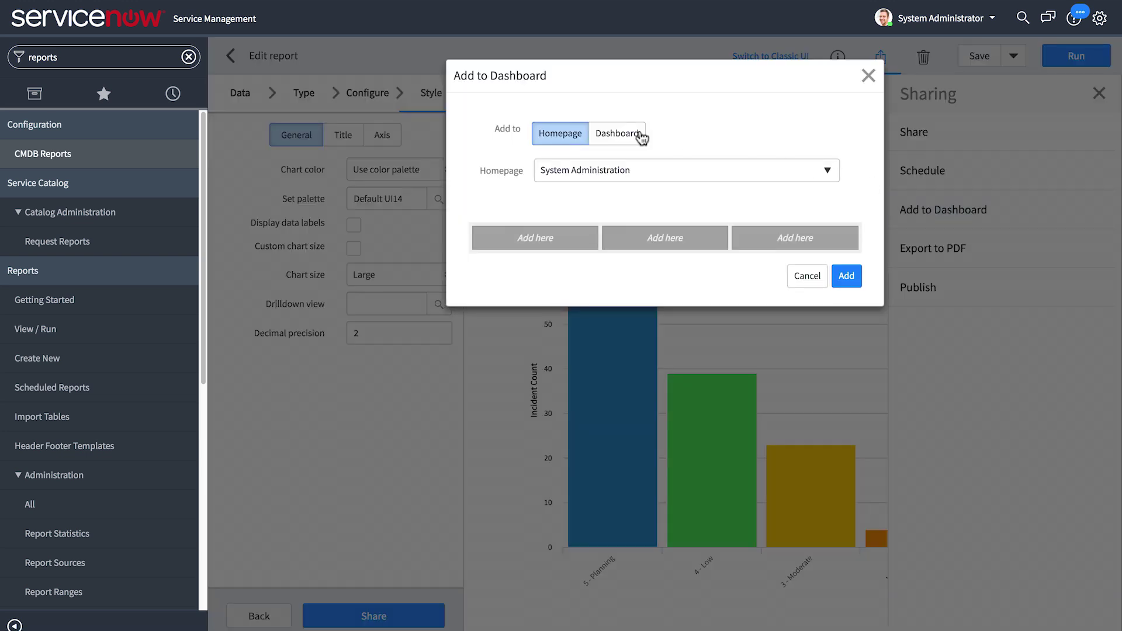
click(641, 136)
click(821, 180)
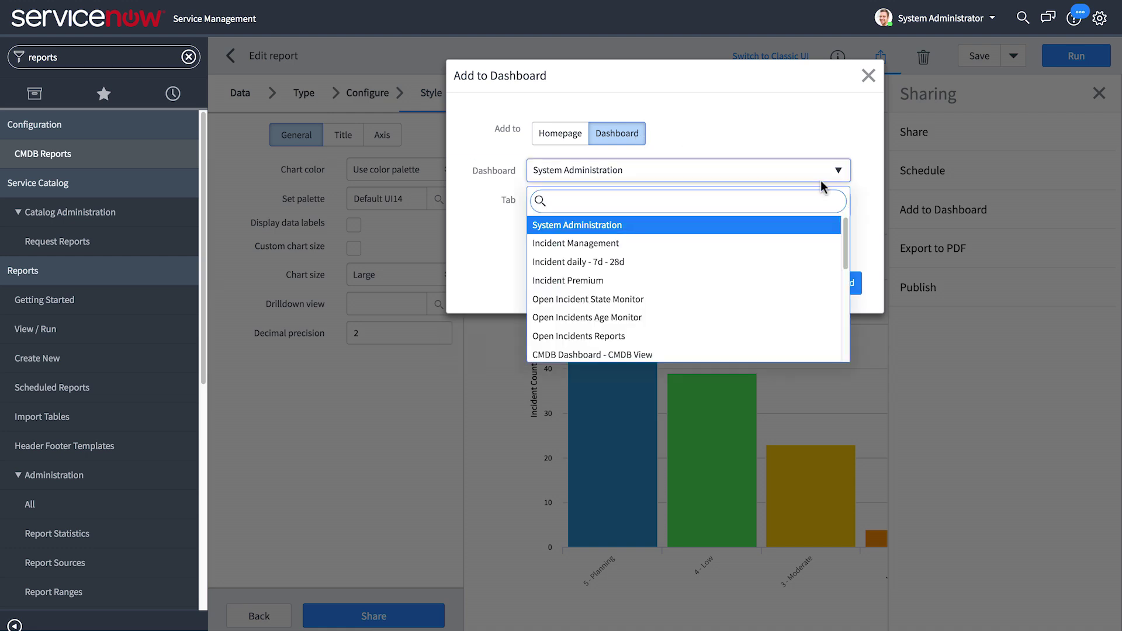
mouse_move(844, 226)
mouse_down()
mouse_move(844, 254)
mouse_move(864, 198)
mouse_up()
click(864, 198)
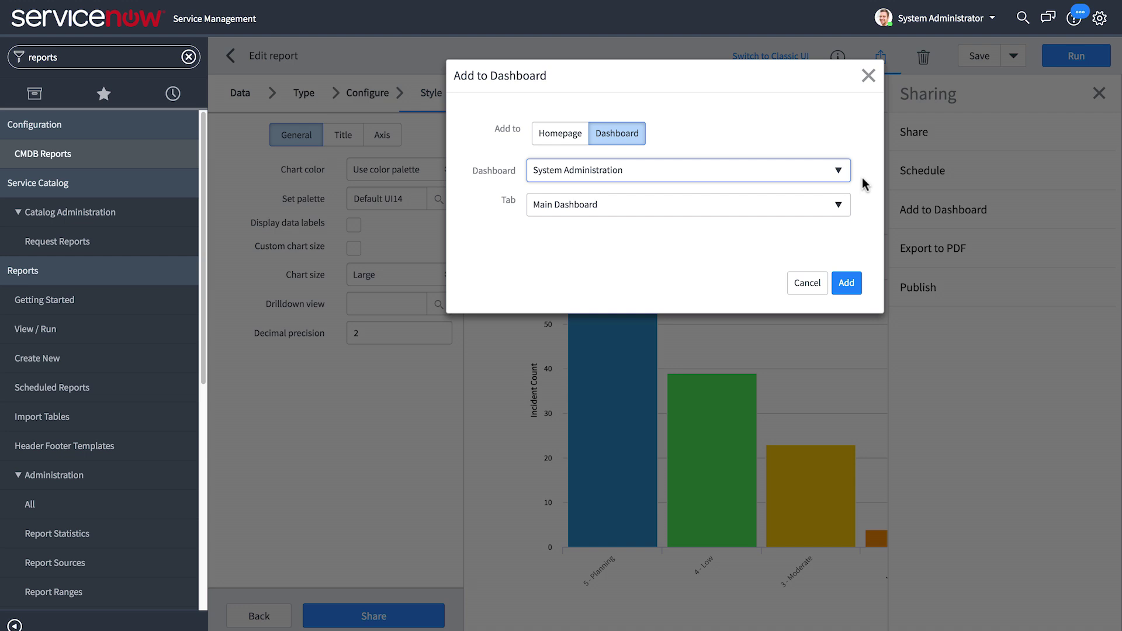
click(867, 74)
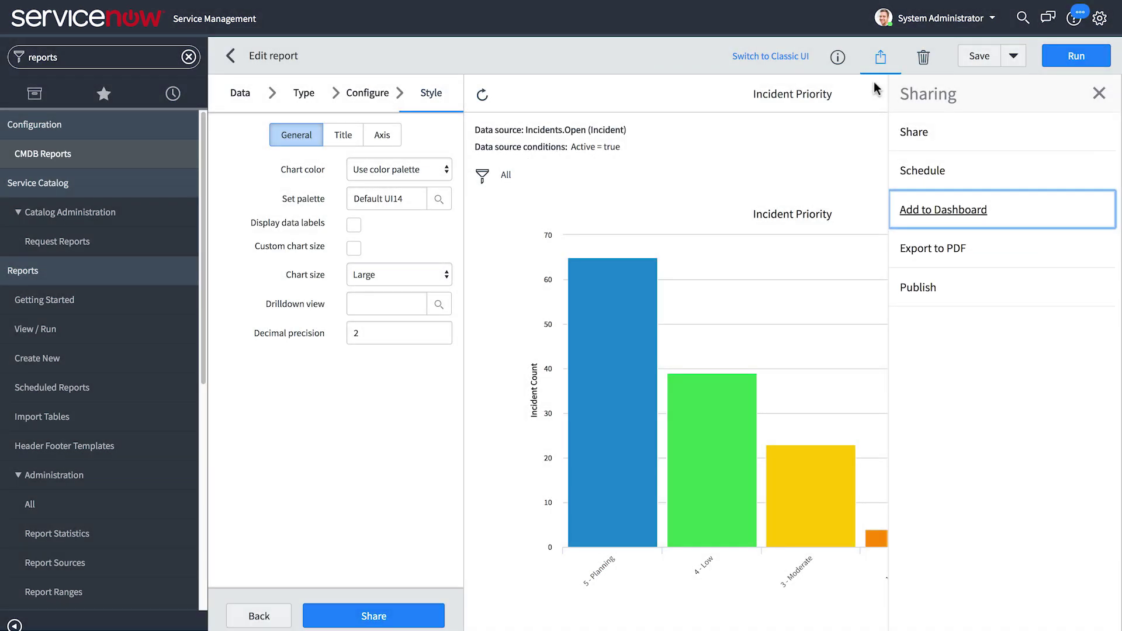
click(1013, 179)
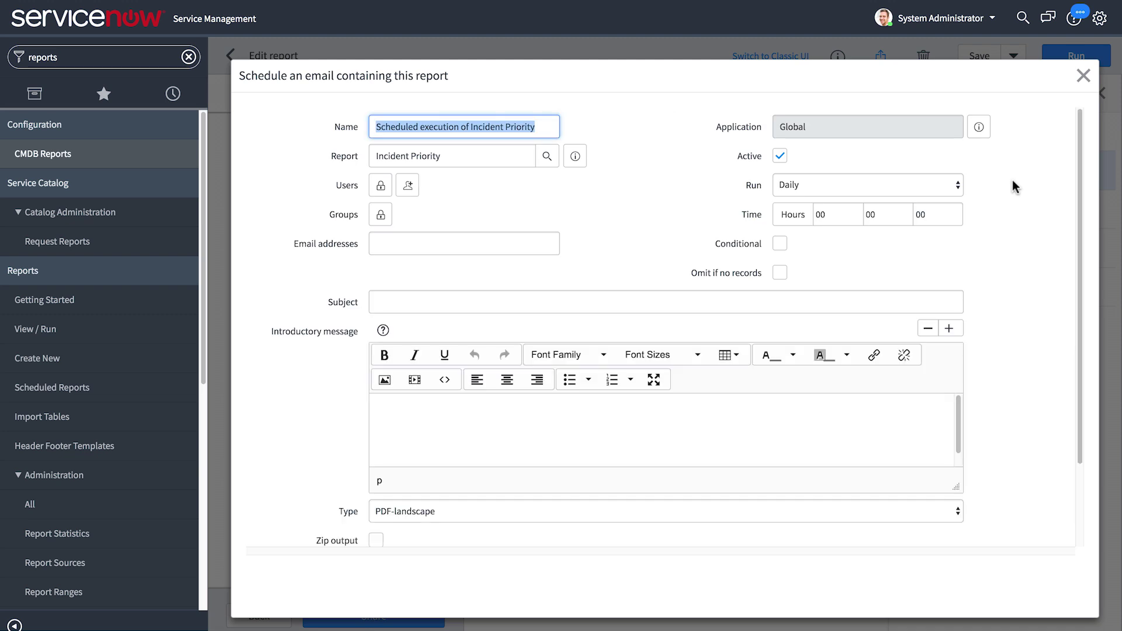
click(383, 303)
text(Daily Priority Report)
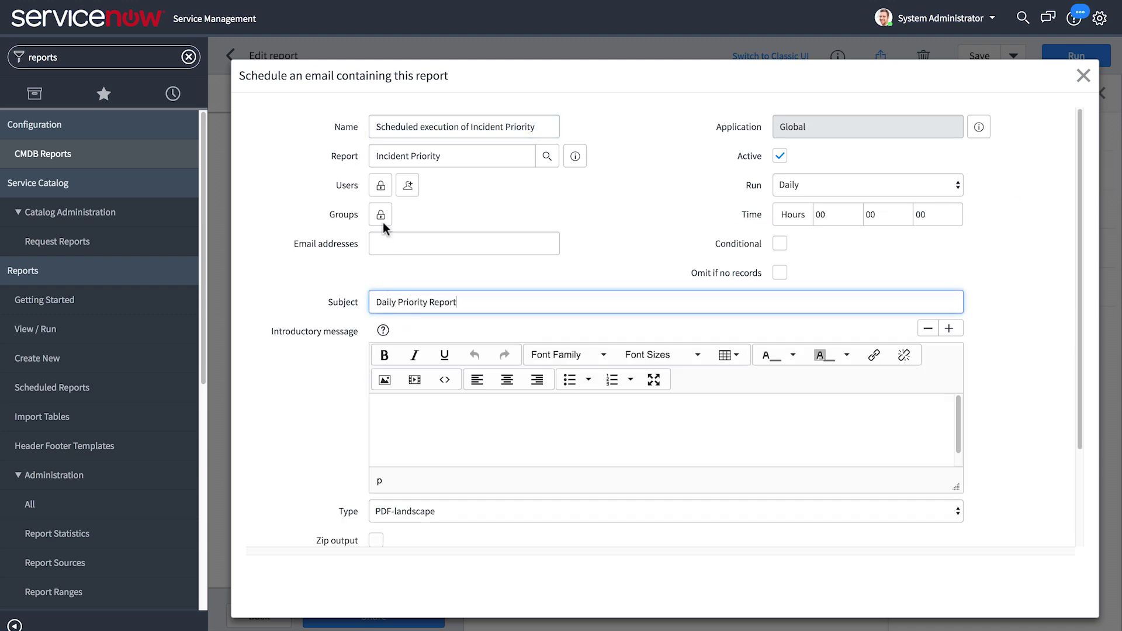
click(381, 189)
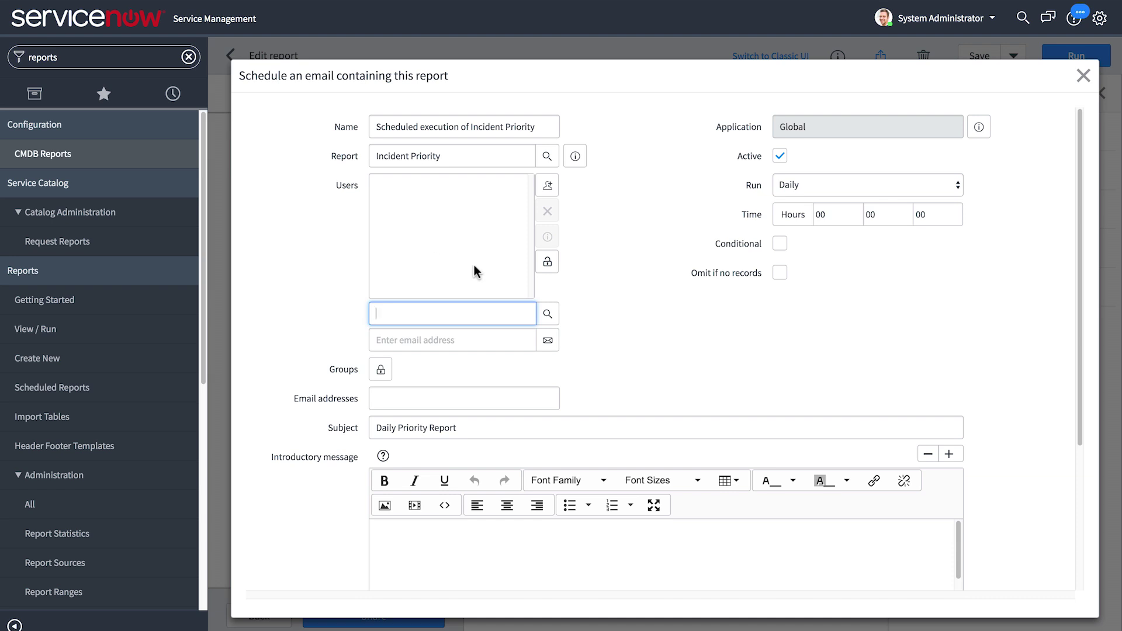
click(548, 314)
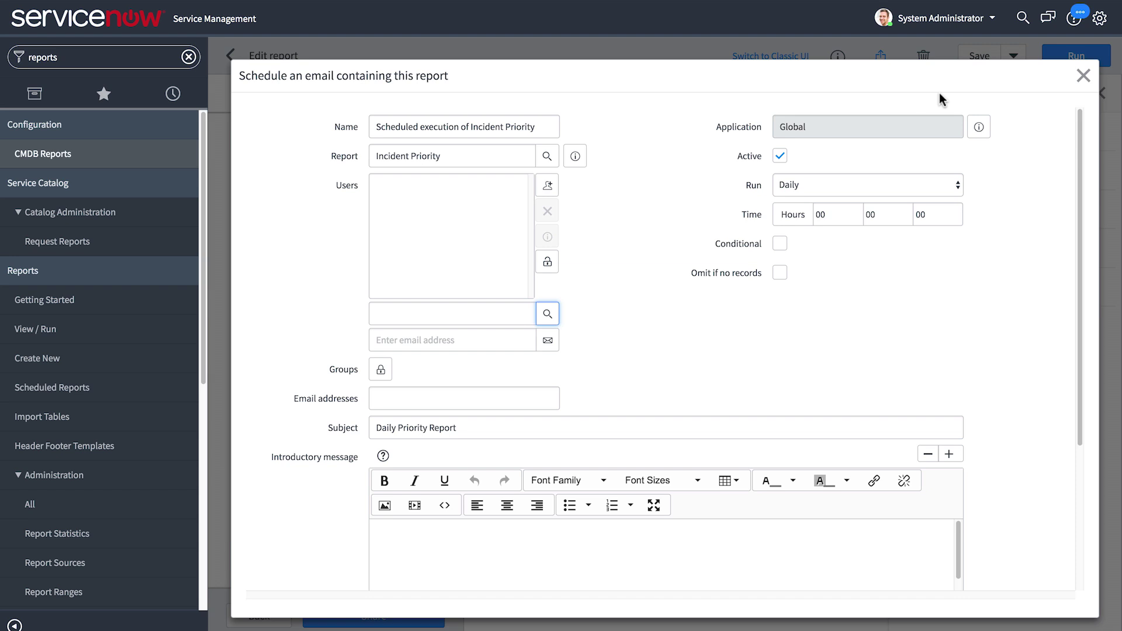
click(1084, 76)
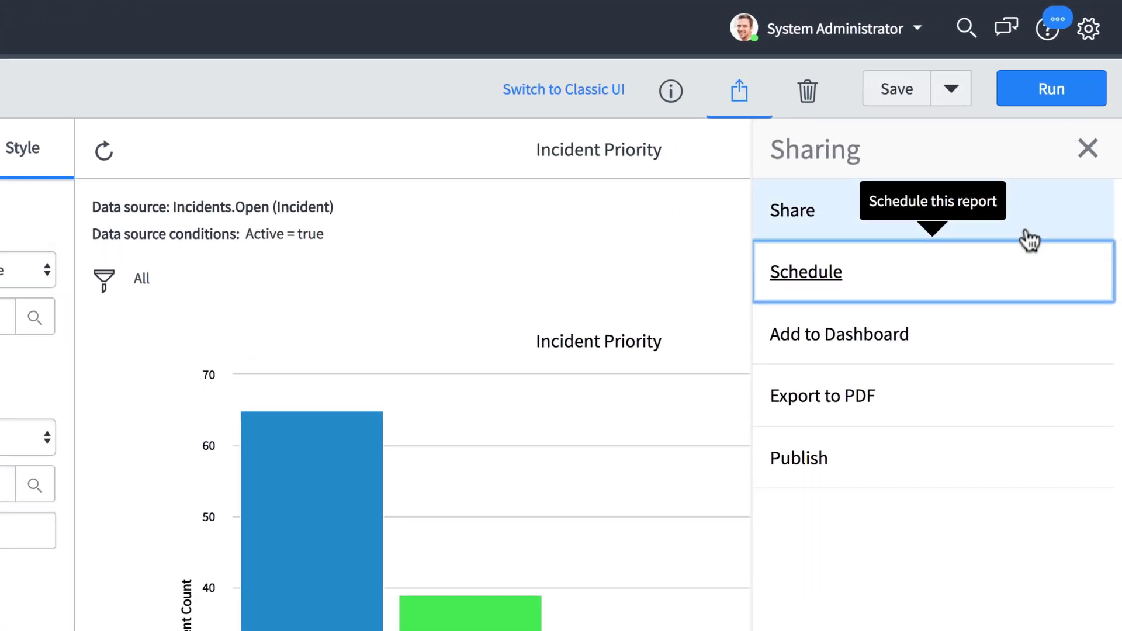
click(967, 400)
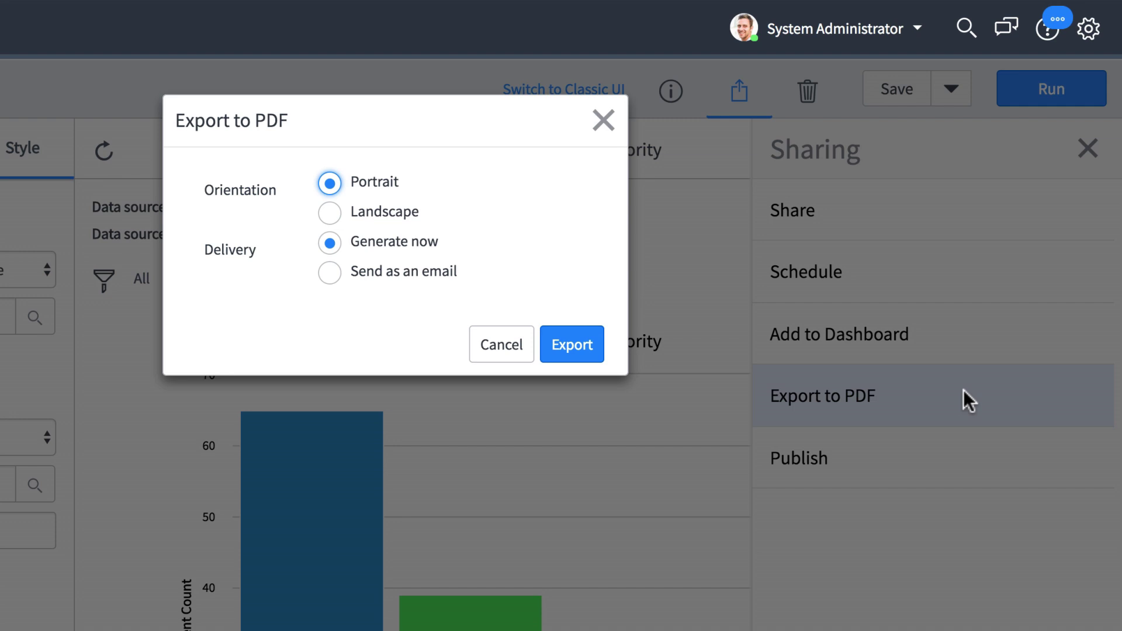
click(598, 121)
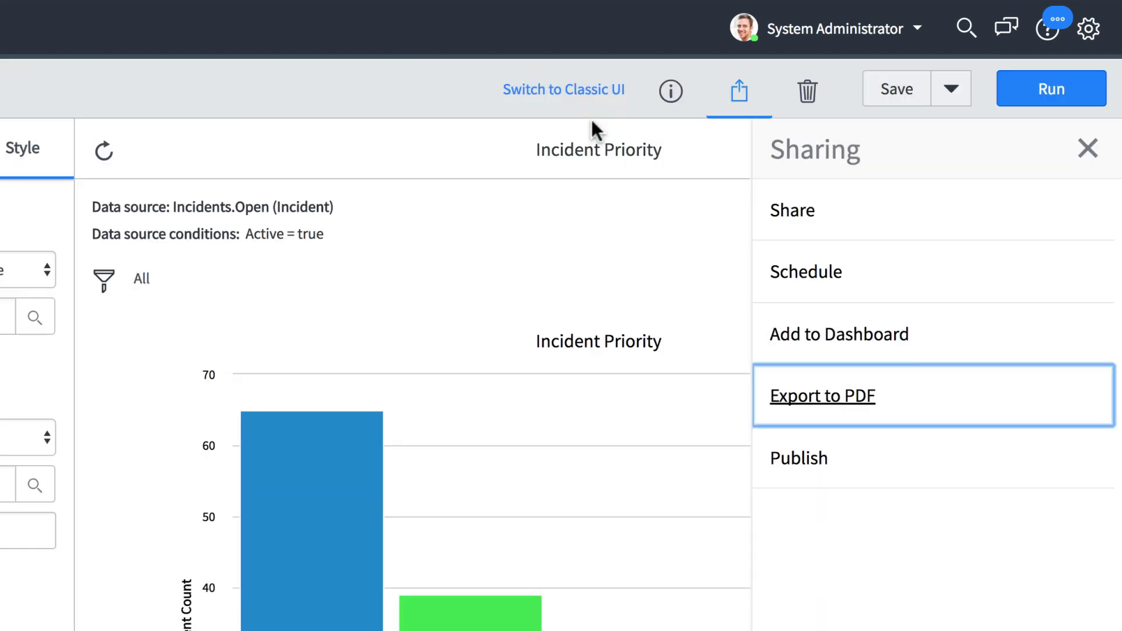